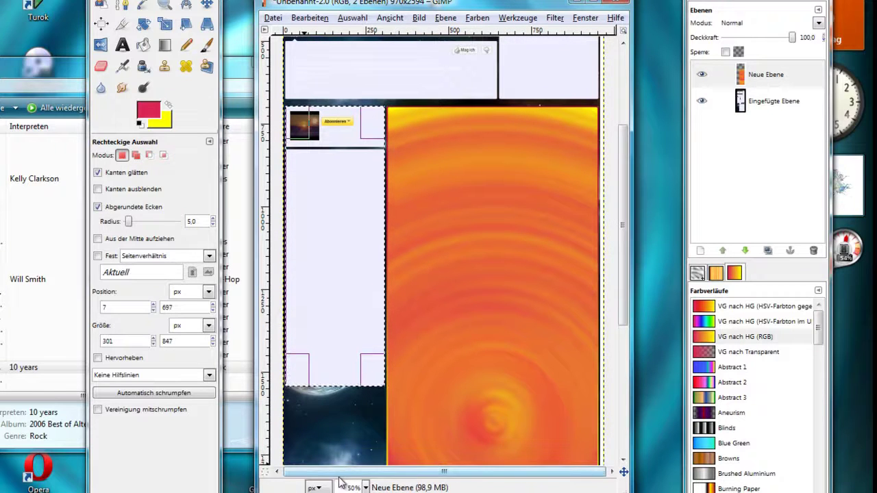
# Fill the selected tall sidebar area with a vertical linear gradient running from yellow down to crimson.
pyautogui.press('ctrl')
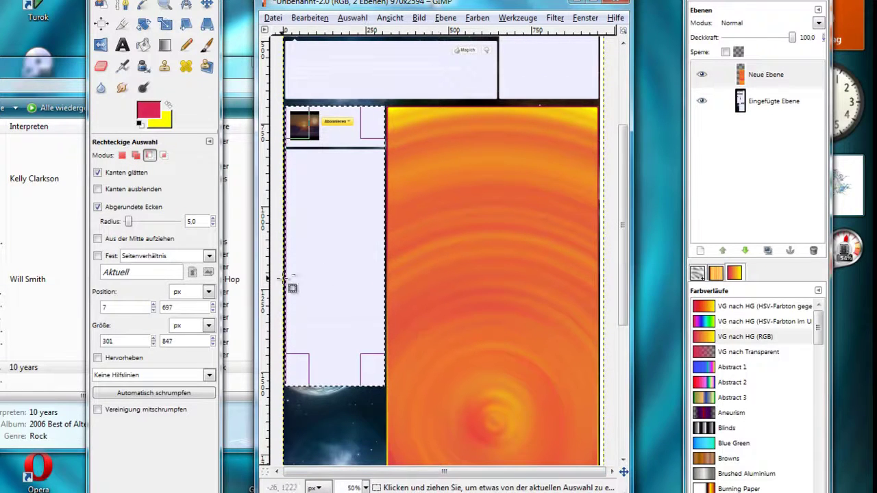
pyautogui.scroll(2, 296, 278)
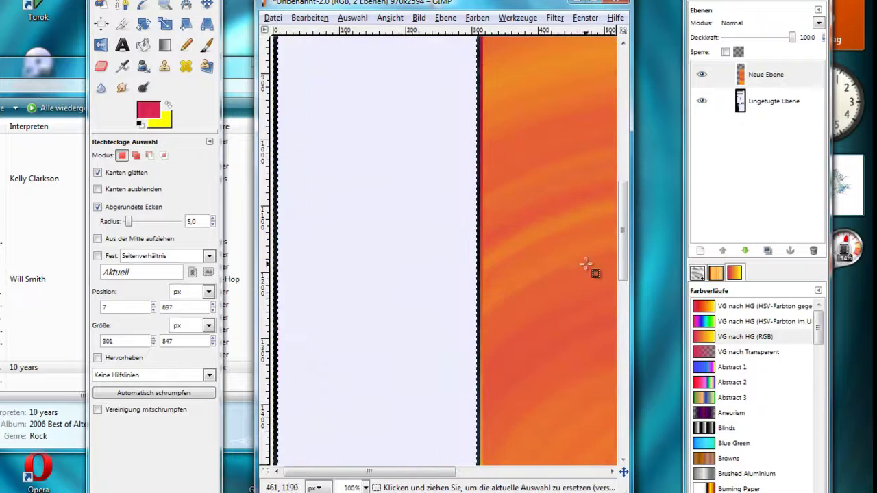
pyautogui.scroll(5, 587, 260)
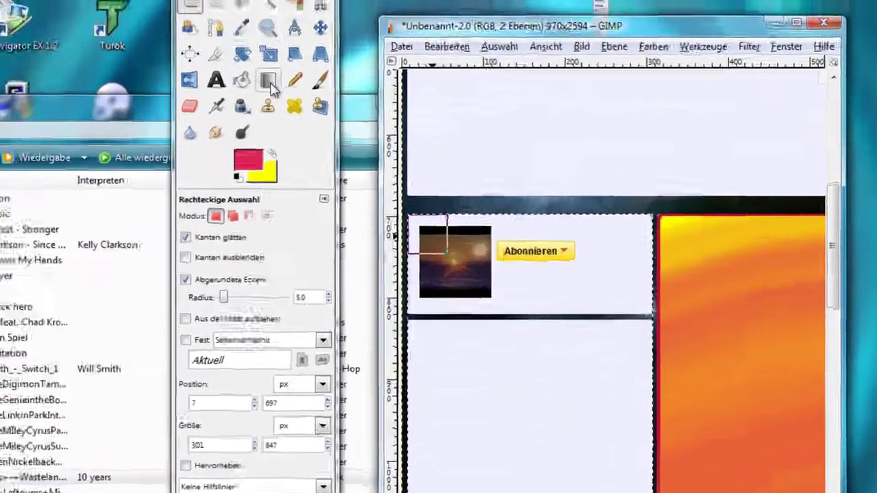
pyautogui.click(165, 44)
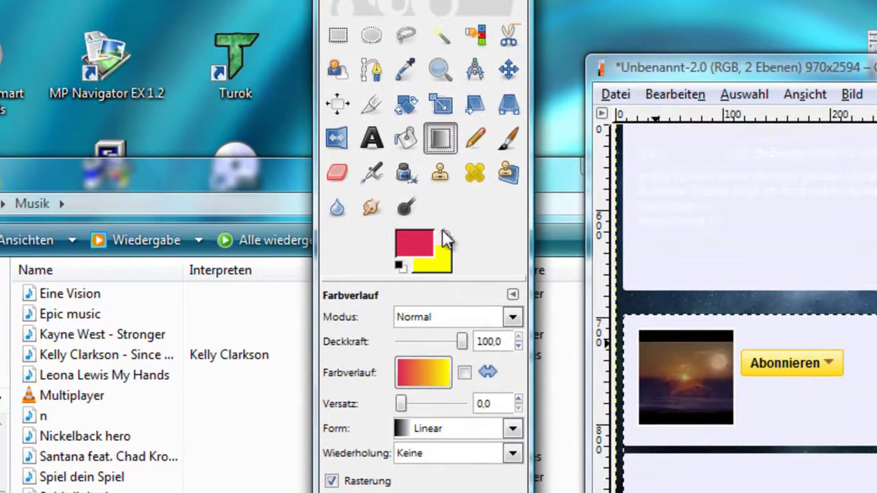
pyautogui.click(445, 236)
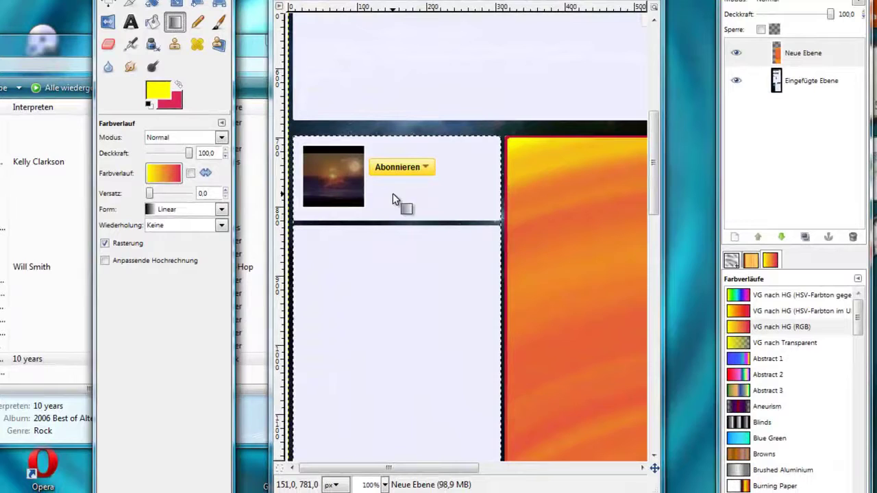
pyautogui.moveTo(393, 193); pyautogui.dragTo(395, 437)
pyautogui.scroll(-5, 388, 434)
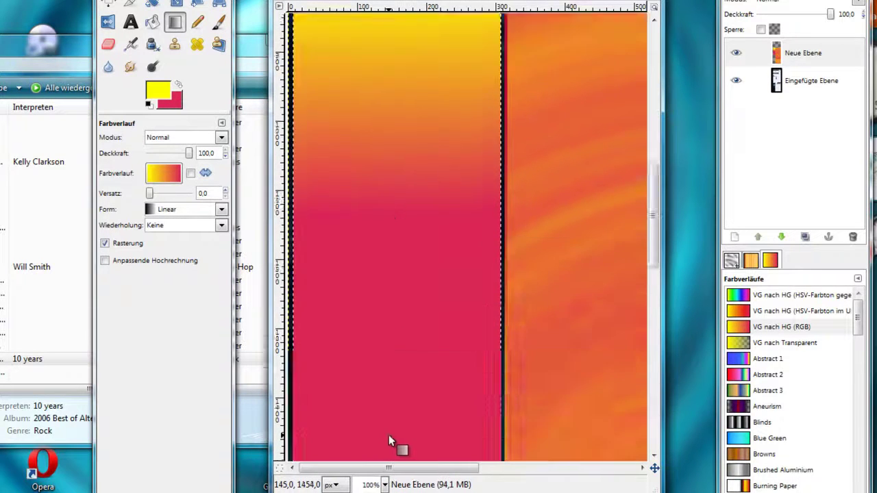
pyautogui.scroll(-3, 389, 435)
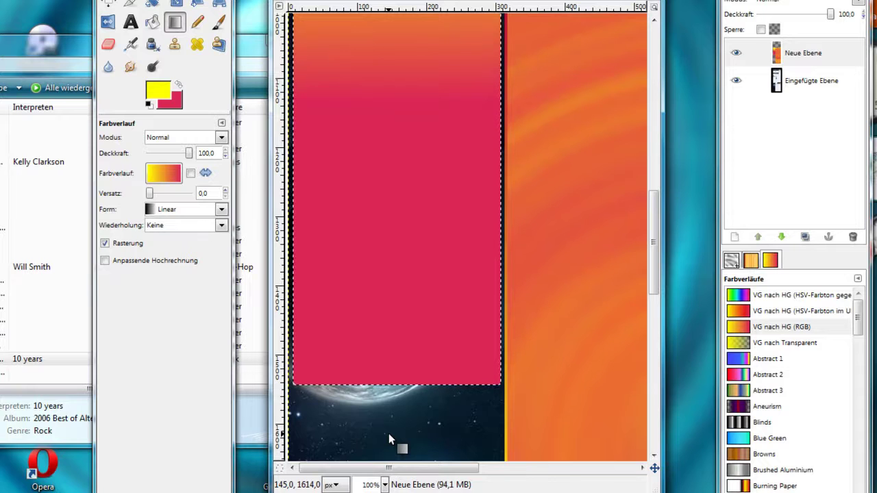
pyautogui.scroll(9, 404, 302)
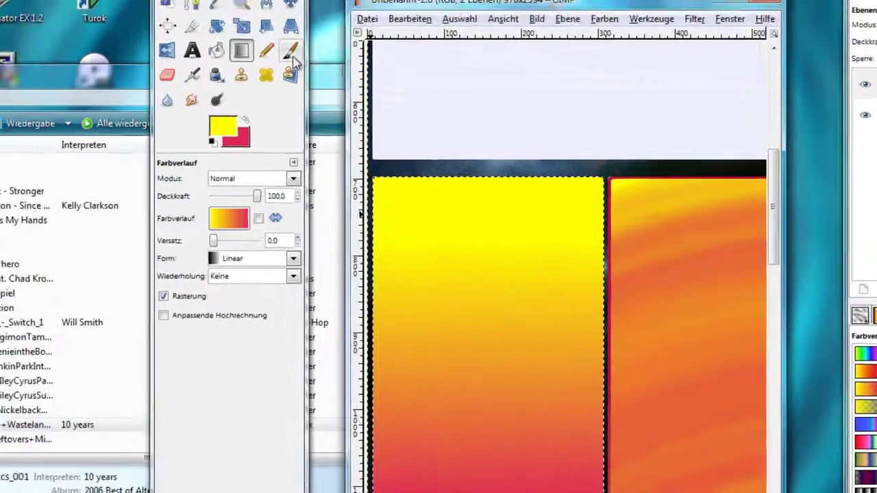
# Paint blue (4f92f8) dabs down the middle of the gradient column using the Paintbrush with the Sand Dunes (AP) brush.
pyautogui.click(290, 50)
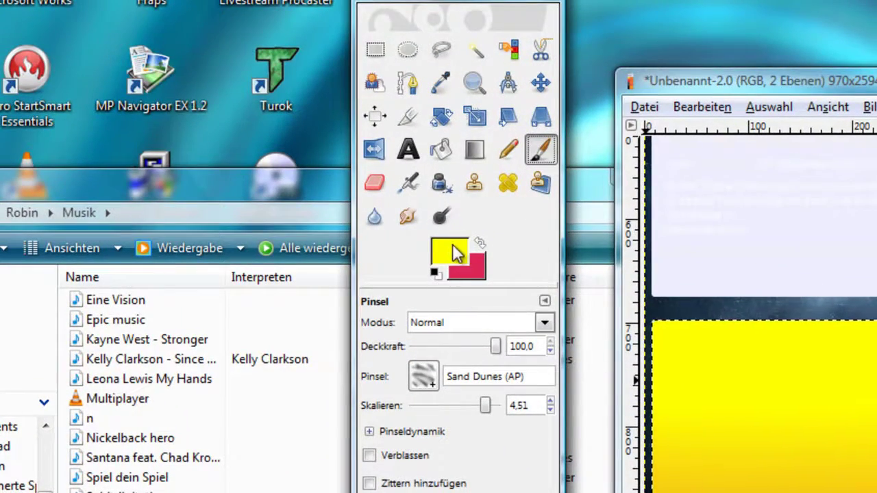
pyautogui.click(455, 255)
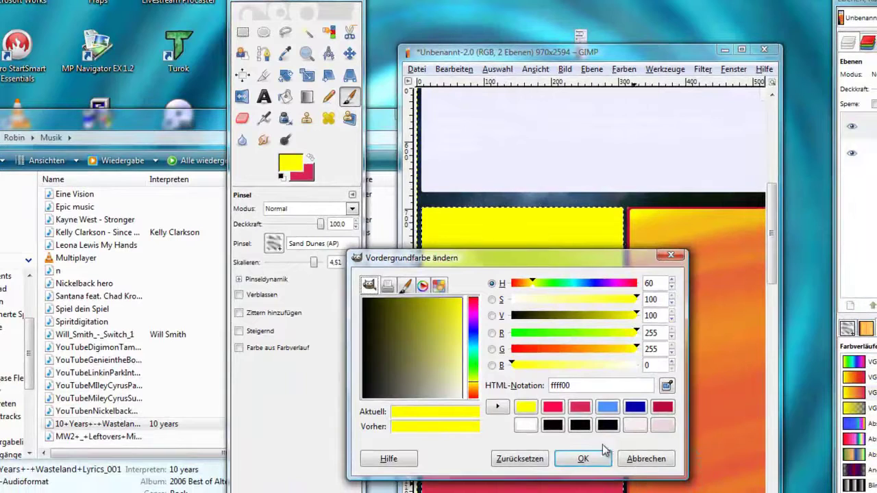
pyautogui.click(607, 409)
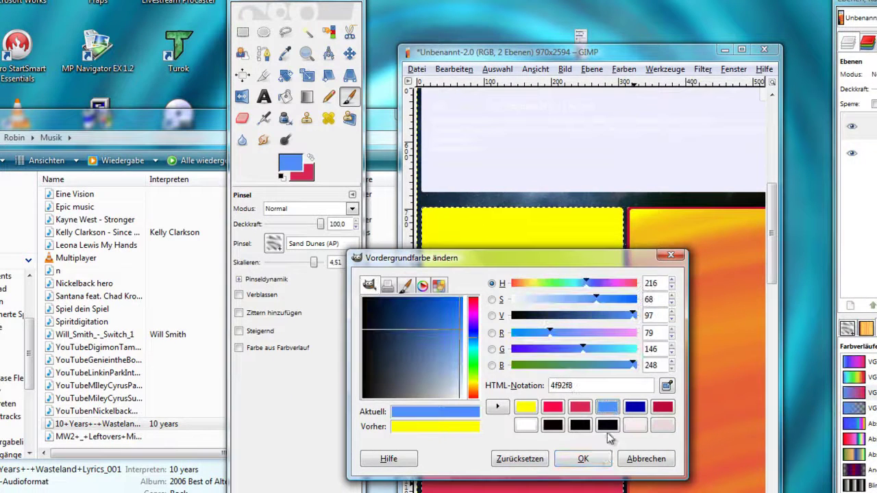
pyautogui.click(583, 459)
pyautogui.moveTo(521, 274)
pyautogui.mouseDown()
pyautogui.moveTo(500, 245)
pyautogui.moveTo(508, 259)
pyautogui.mouseUp()
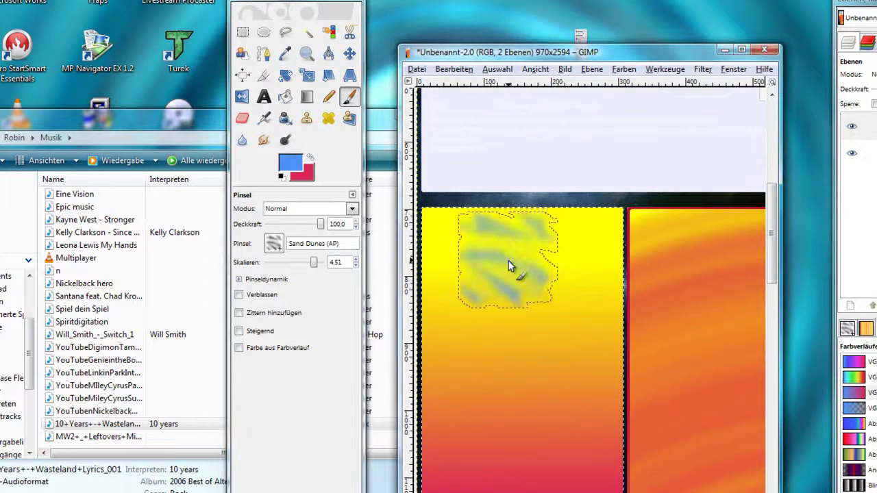
pyautogui.scroll(-3, 509, 267)
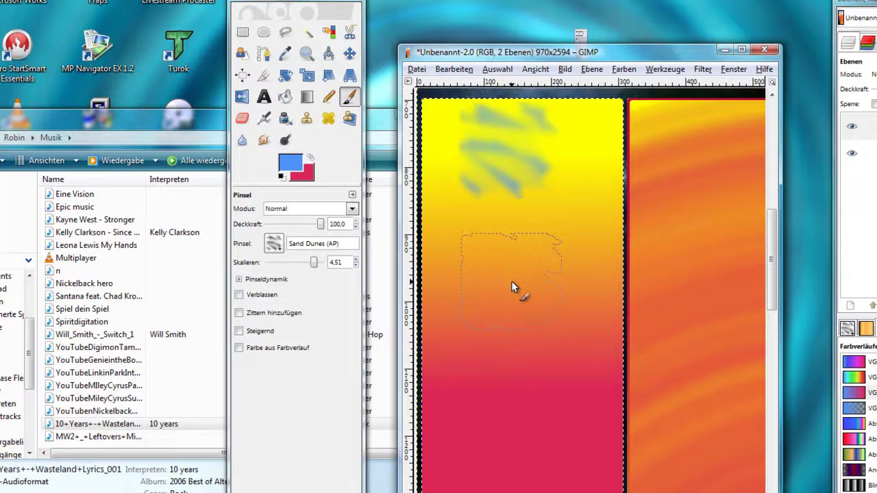
pyautogui.moveTo(512, 281); pyautogui.dragTo(511, 325)
pyautogui.scroll(-2, 512, 283)
pyautogui.scroll(-2, 513, 299)
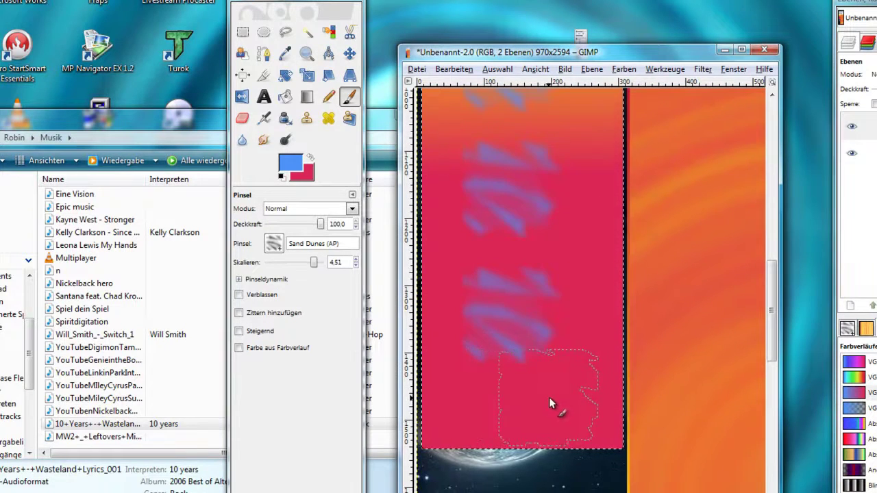
pyautogui.scroll(6, 535, 370)
pyautogui.scroll(-3, 535, 312)
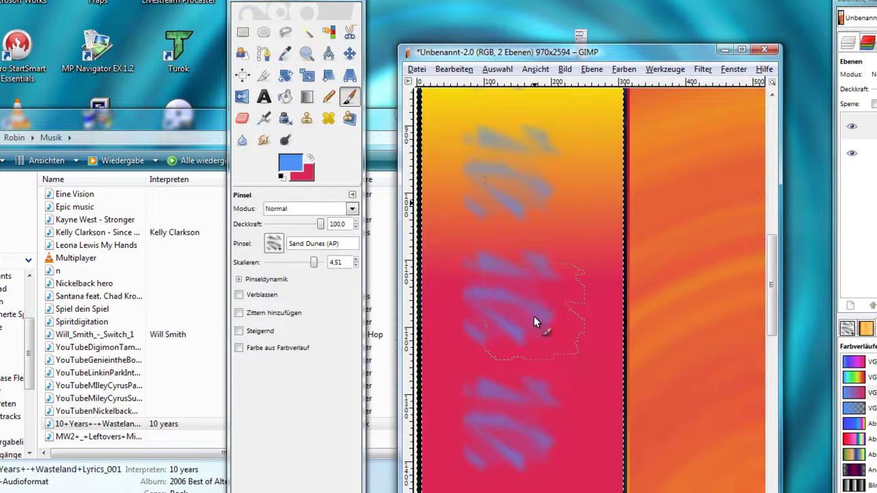
pyautogui.scroll(-3, 534, 322)
# Set the foreground colour to yellow (ffff00), keep crimson db2755 as background, and brush some yellow near the column's upper end.
pyautogui.click(291, 164)
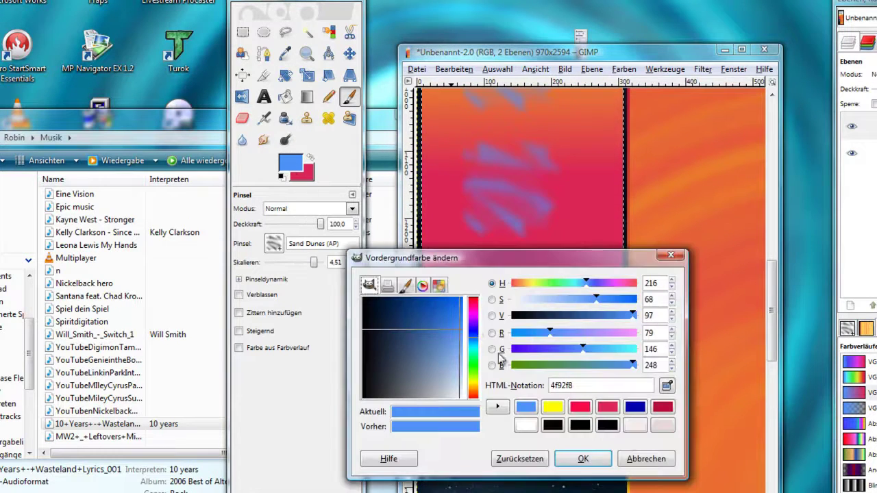
pyautogui.click(553, 409)
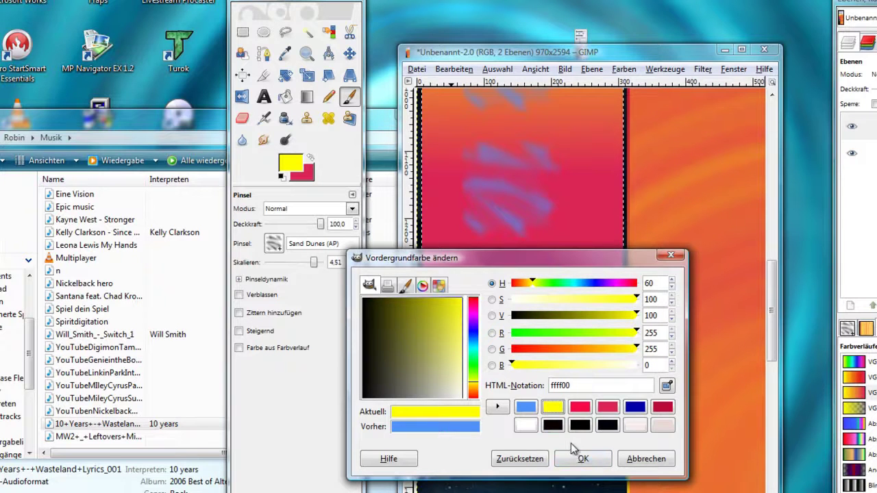
pyautogui.click(579, 455)
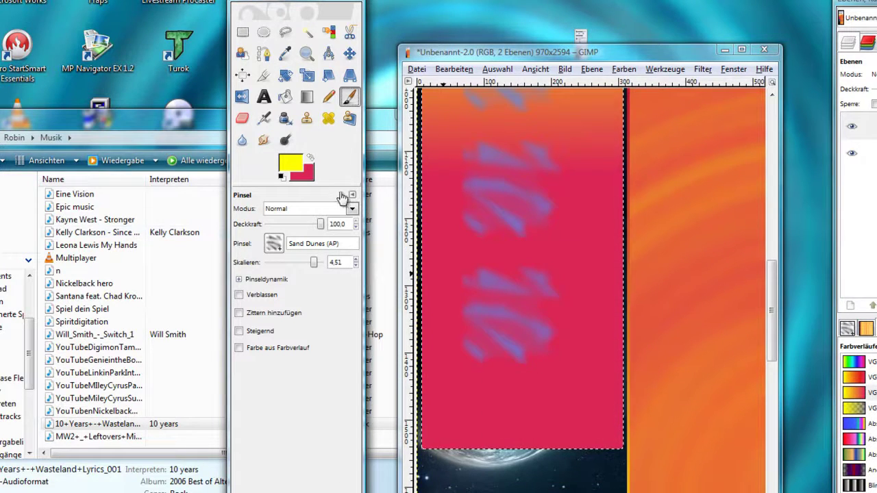
pyautogui.click(306, 175)
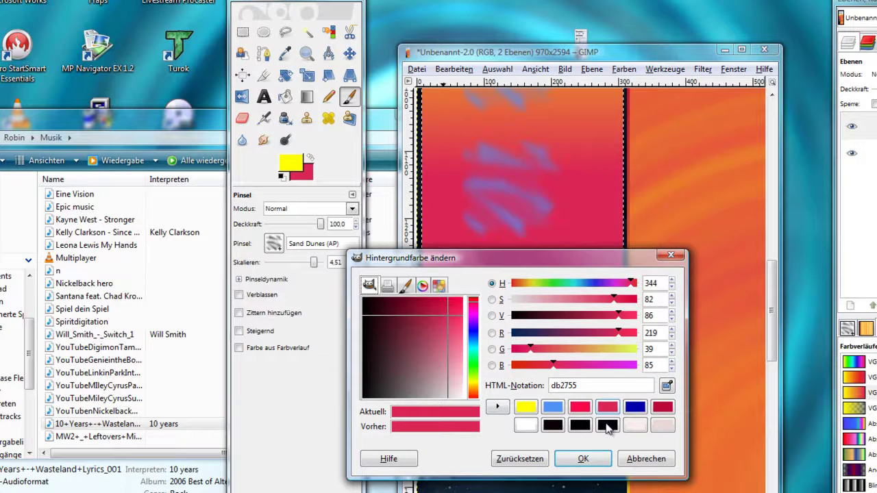
pyautogui.click(583, 460)
pyautogui.scroll(-5, 456, 248)
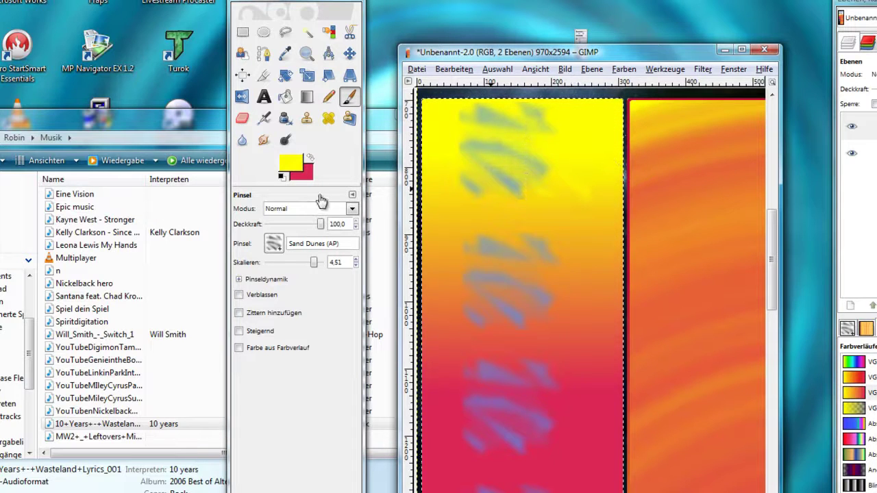
# Swap the colours and paint crimson brush strokes across the upper part of the gradient column.
pyautogui.click(310, 159)
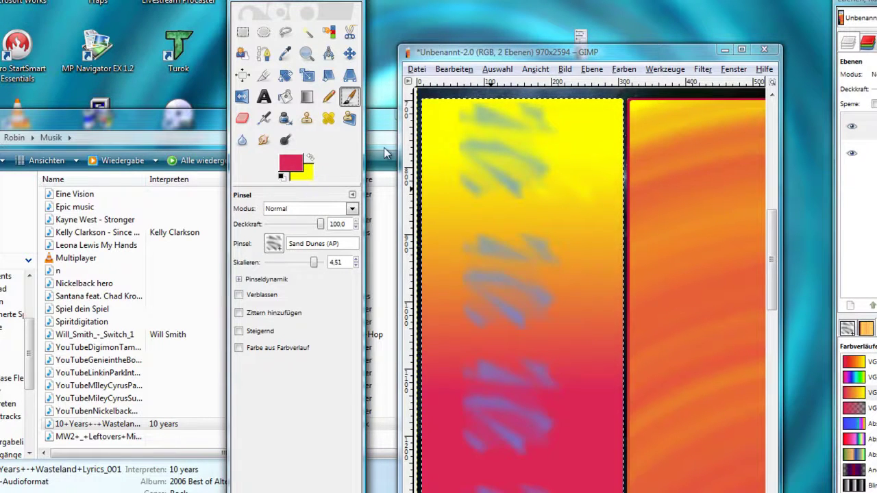
pyautogui.moveTo(472, 109)
pyautogui.mouseDown()
pyautogui.moveTo(442, 197)
pyautogui.moveTo(521, 144)
pyautogui.moveTo(474, 111)
pyautogui.mouseUp()
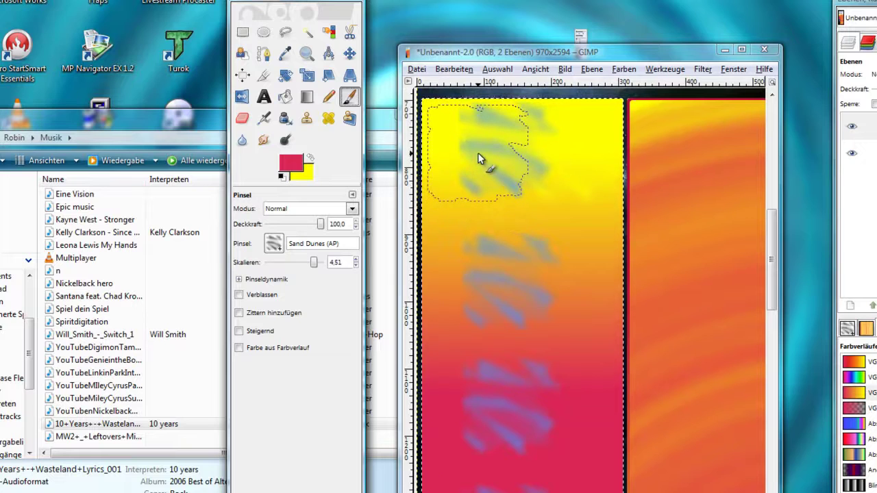
pyautogui.moveTo(489, 167)
pyautogui.mouseDown()
pyautogui.moveTo(545, 219)
pyautogui.moveTo(510, 281)
pyautogui.moveTo(546, 300)
pyautogui.moveTo(486, 310)
pyautogui.moveTo(604, 183)
pyautogui.moveTo(620, 140)
pyautogui.mouseUp()
pyautogui.hotkey('ctrl', 'shift', 'a')
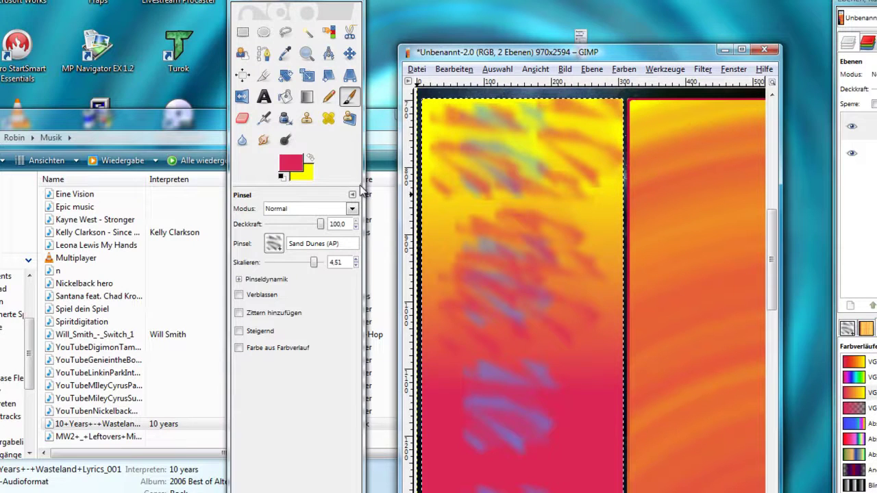
# Swap back to yellow and paint strokes across the lower, crimson part of the gradient column, covering both sides.
pyautogui.click(310, 157)
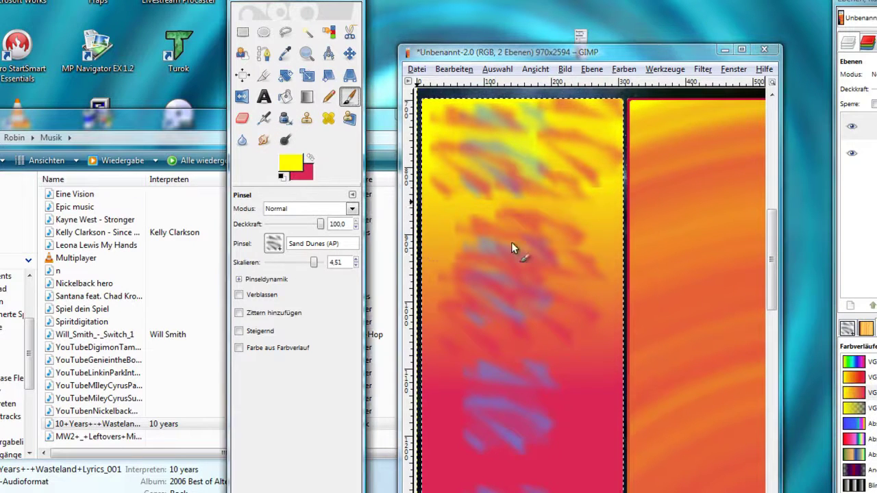
pyautogui.scroll(-5, 525, 254)
pyautogui.hotkey('ctrl', 'shift', 'a')
pyautogui.moveTo(562, 290); pyautogui.dragTo(480, 308)
pyautogui.moveTo(588, 255); pyautogui.dragTo(588, 198)
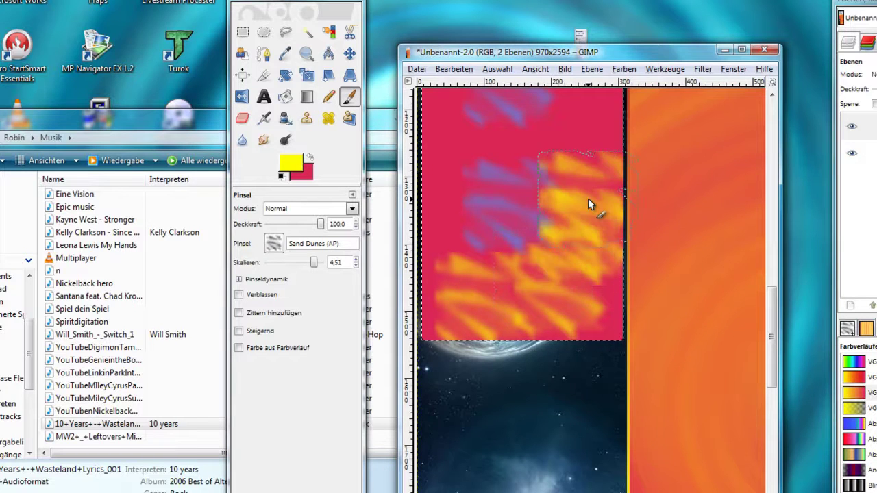
pyautogui.scroll(7, 588, 198)
pyautogui.scroll(-3, 587, 247)
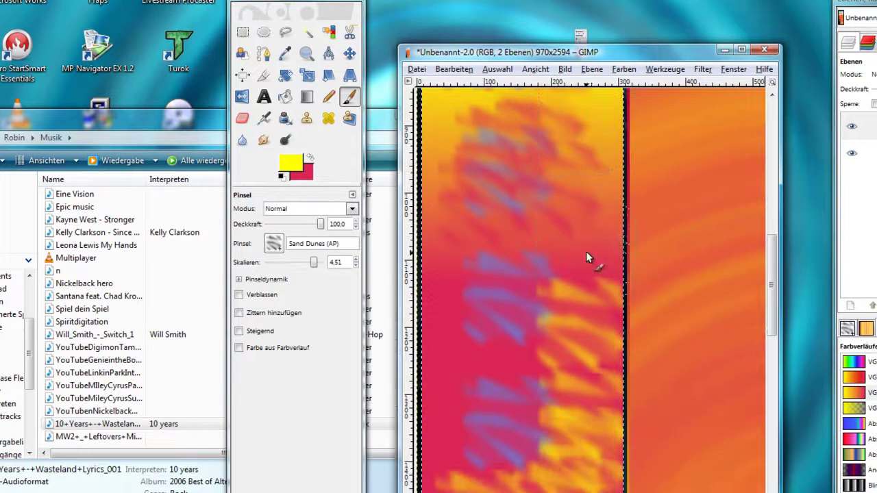
pyautogui.click(455, 355)
pyautogui.click(454, 428)
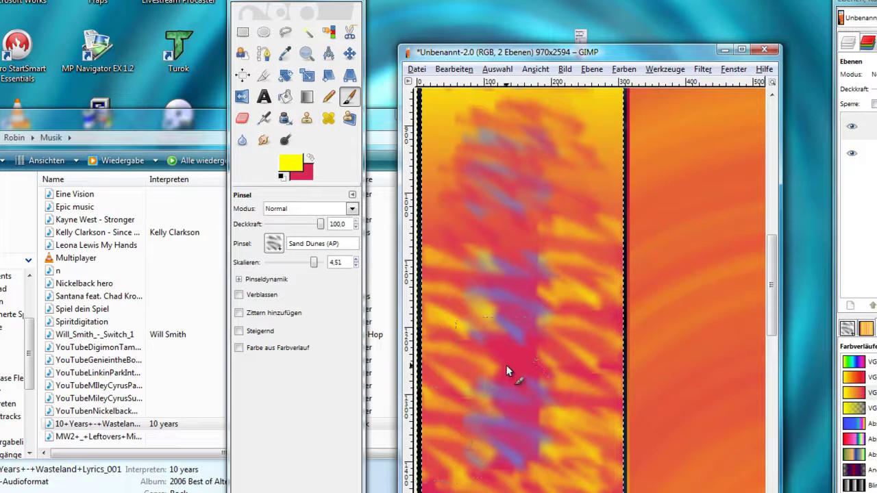
# Apply a Zoom motion blur with outward blurring and a length of 256 to the painted gradient column.
pyautogui.scroll(10, 603, 343)
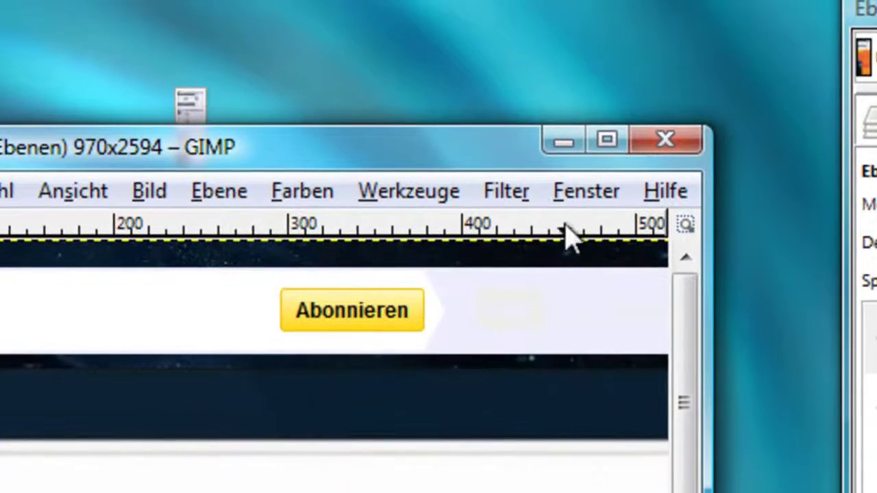
pyautogui.click(503, 195)
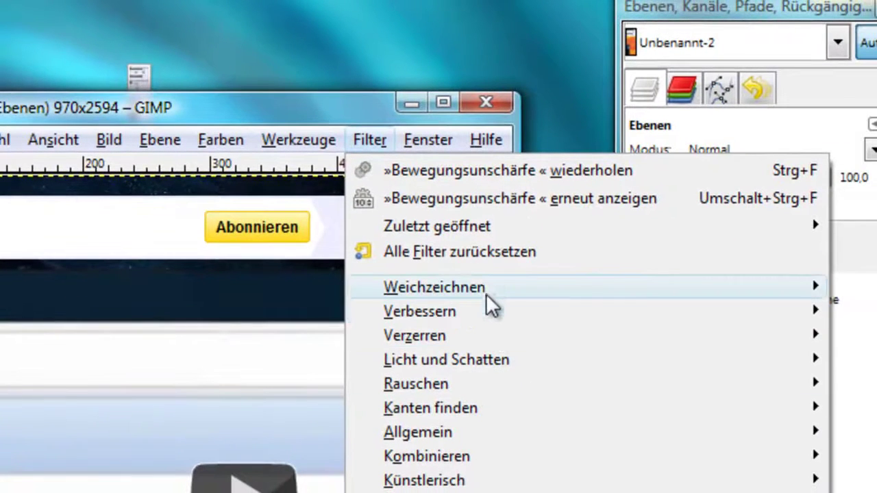
pyautogui.moveTo(489, 297)
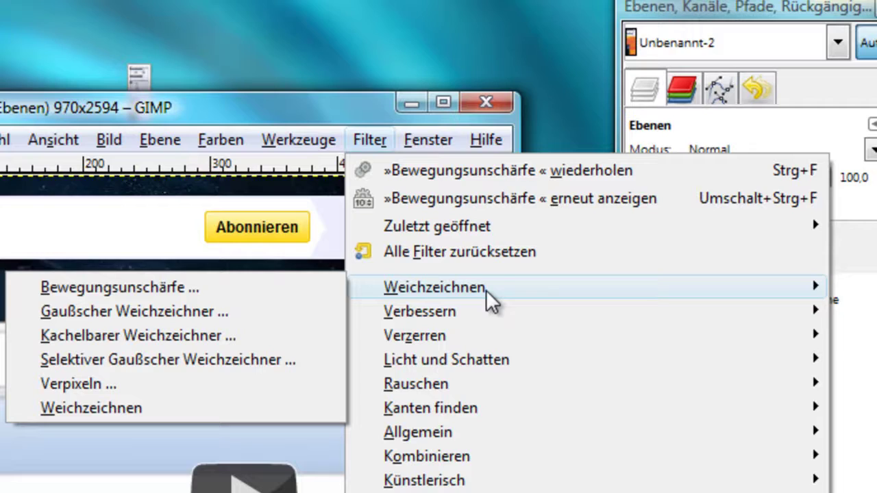
pyautogui.click(288, 286)
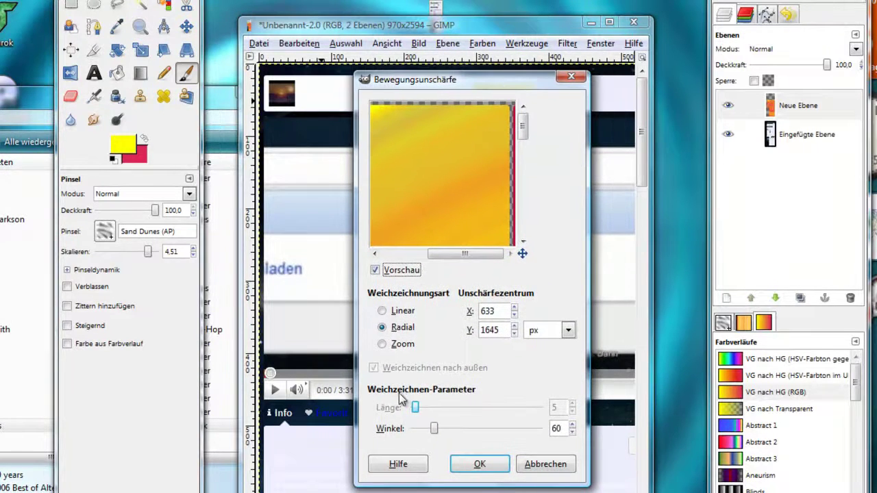
pyautogui.click(382, 345)
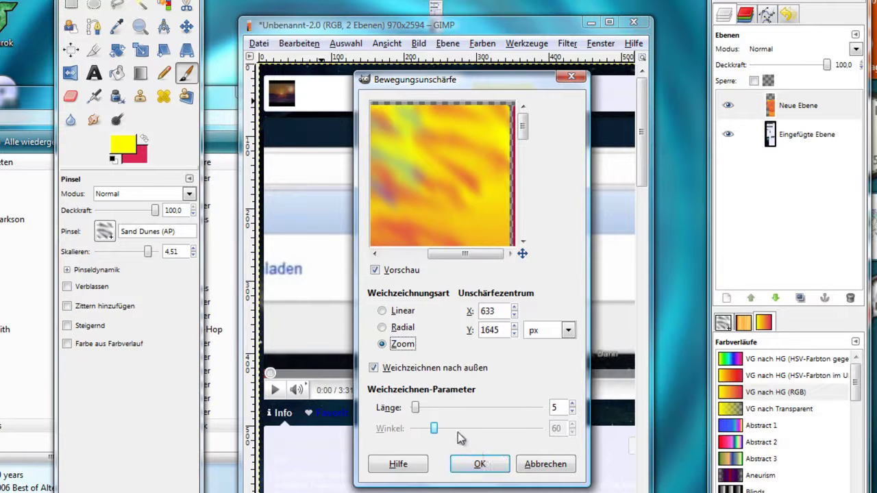
pyautogui.click(416, 409)
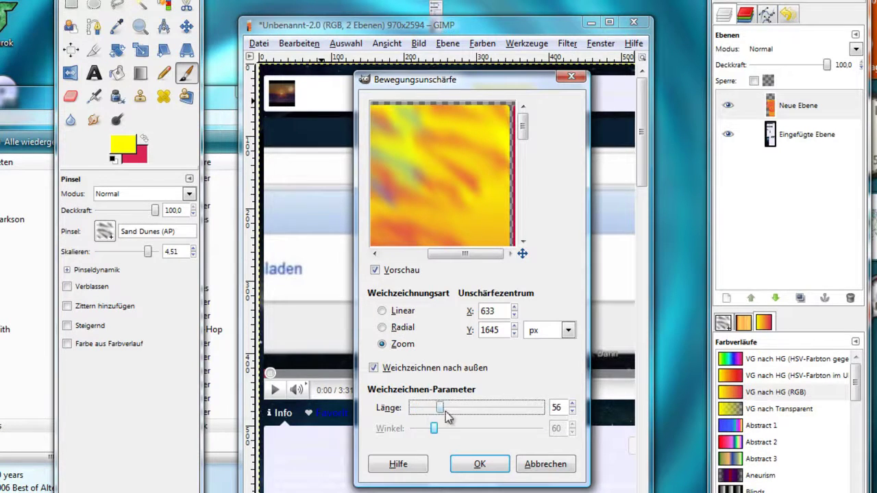
pyautogui.moveTo(446, 411); pyautogui.dragTo(489, 413)
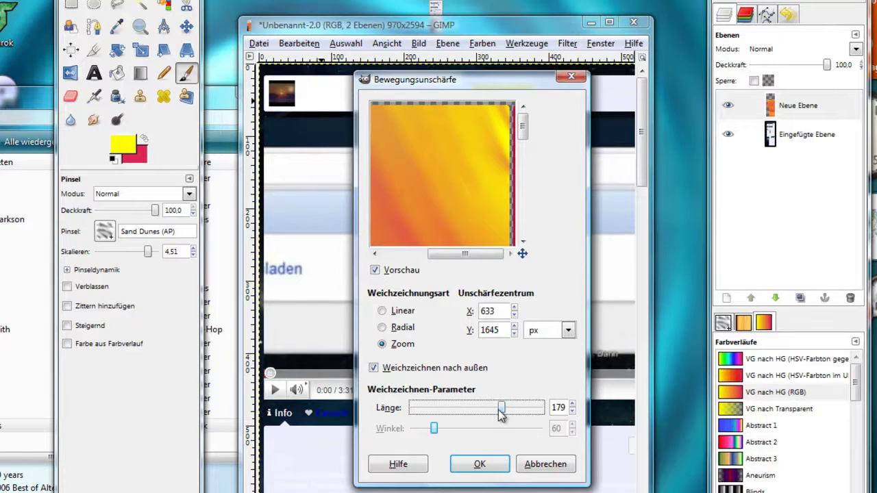
pyautogui.moveTo(501, 409); pyautogui.dragTo(557, 411)
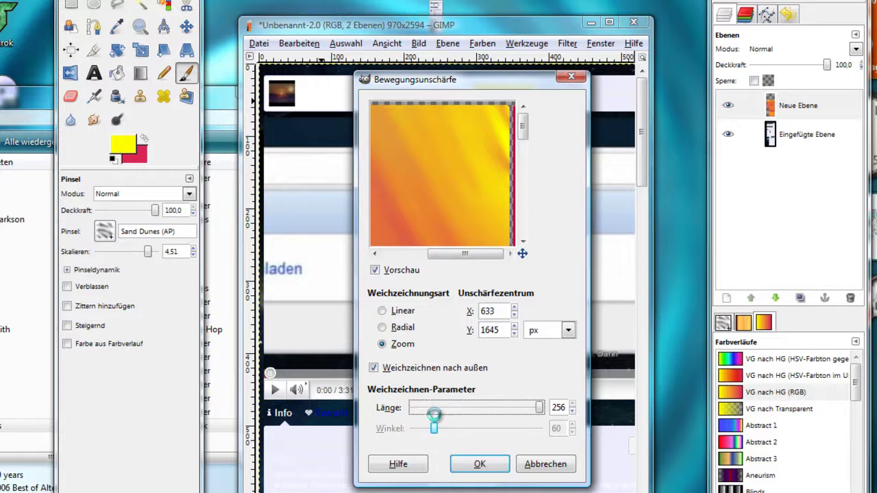
pyautogui.click(480, 466)
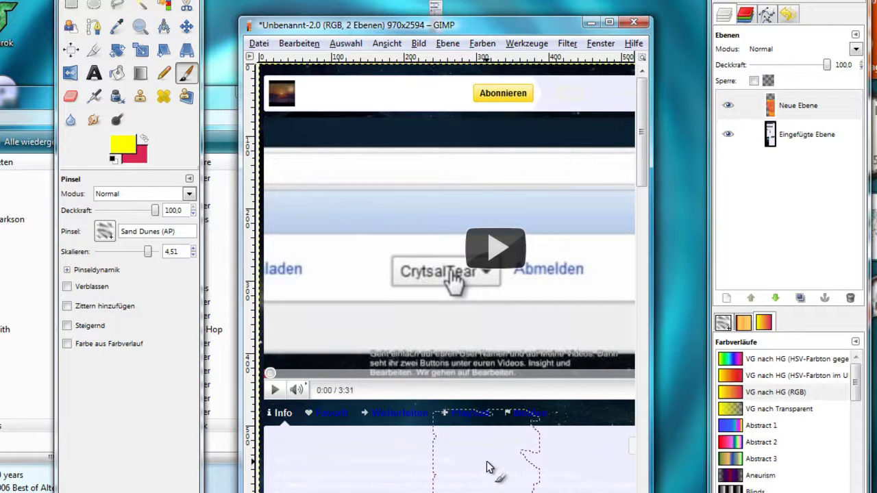
# Examine the blurred column beside the swirl panel and compare it with the rest of the channel layout.
pyautogui.scroll(-3, 490, 468)
pyautogui.scroll(-9, 488, 466)
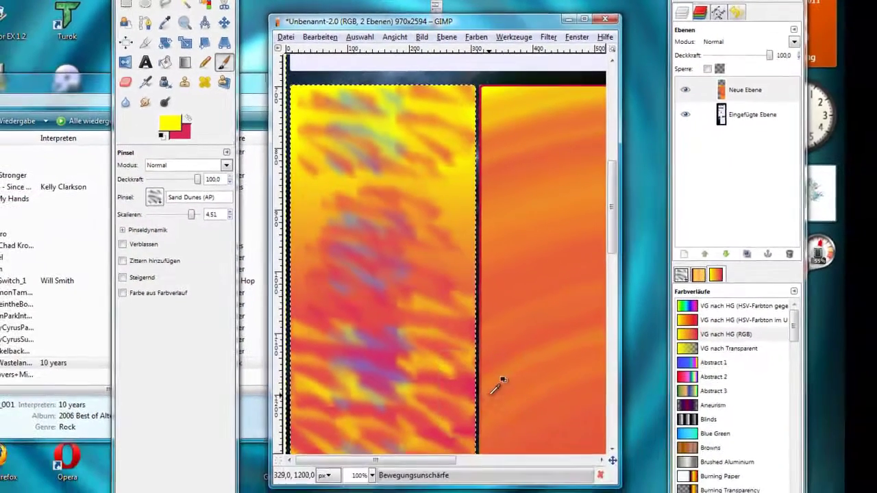
pyautogui.press('-')
pyautogui.press('-')
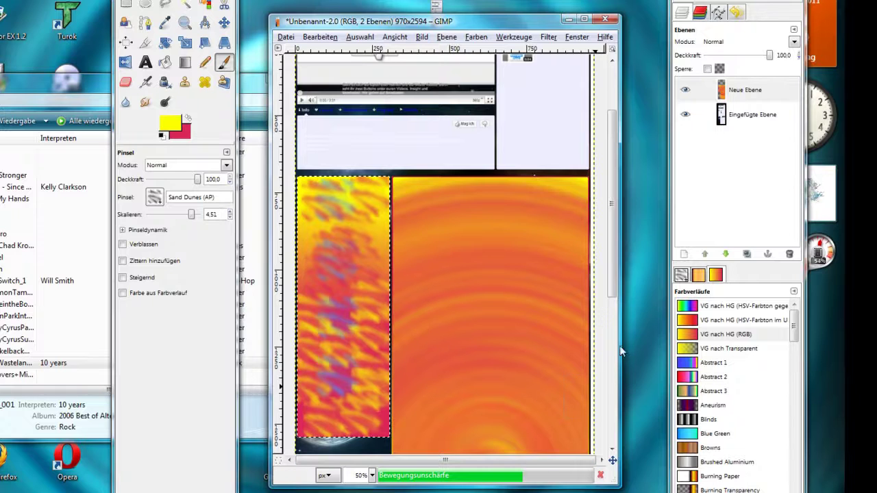
pyautogui.moveTo(614, 262); pyautogui.dragTo(610, 301)
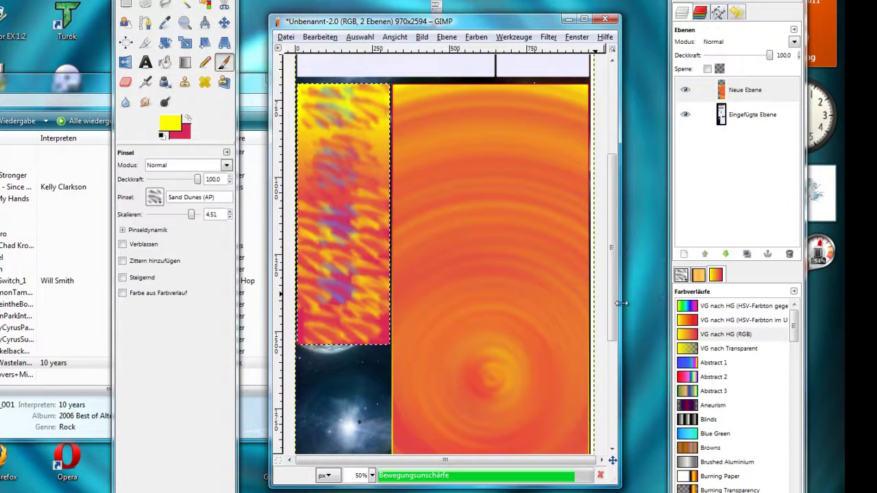
pyautogui.moveTo(614, 303); pyautogui.dragTo(612, 297)
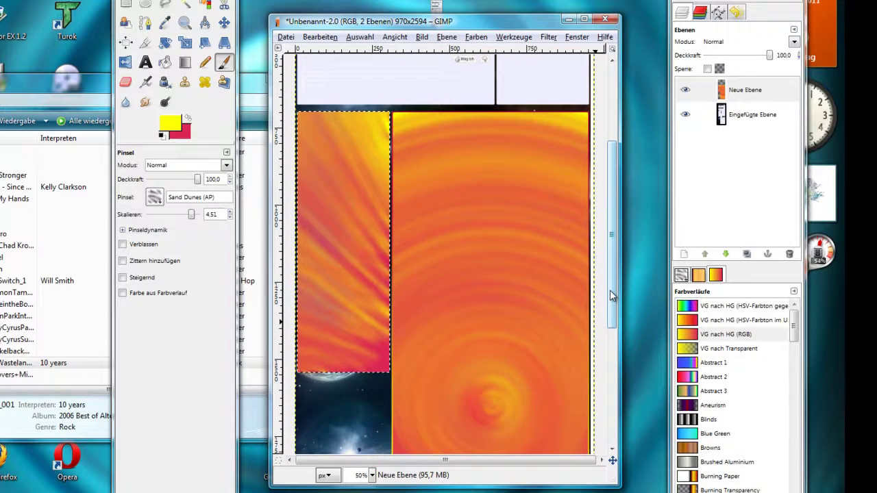
pyautogui.moveTo(612, 296); pyautogui.dragTo(622, 276)
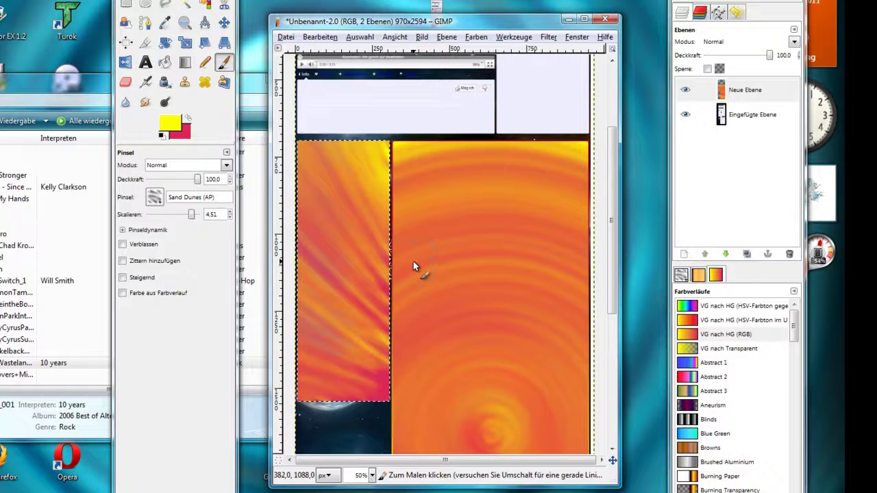
pyautogui.scroll(3, 390, 273)
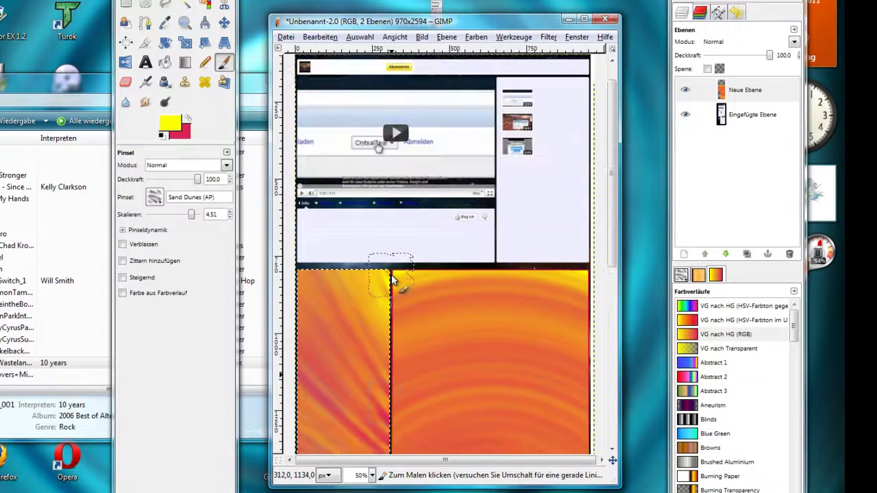
pyautogui.scroll(-5, 396, 282)
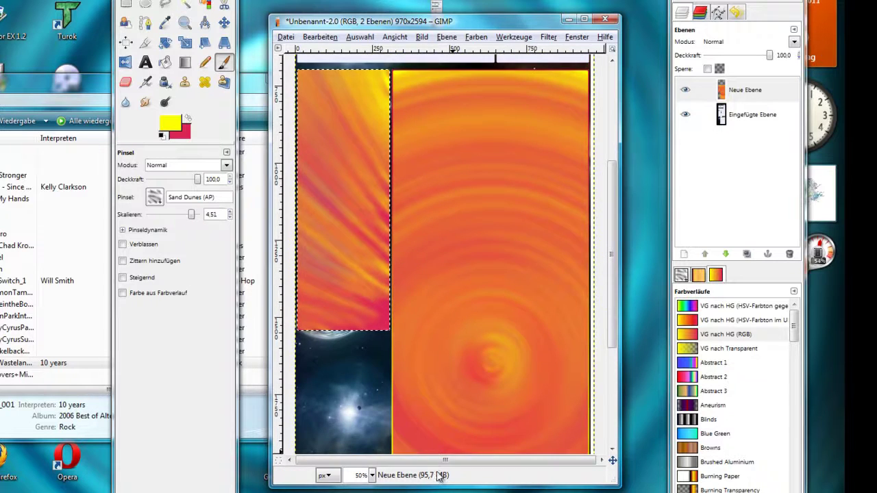
pyautogui.scroll(5, 442, 362)
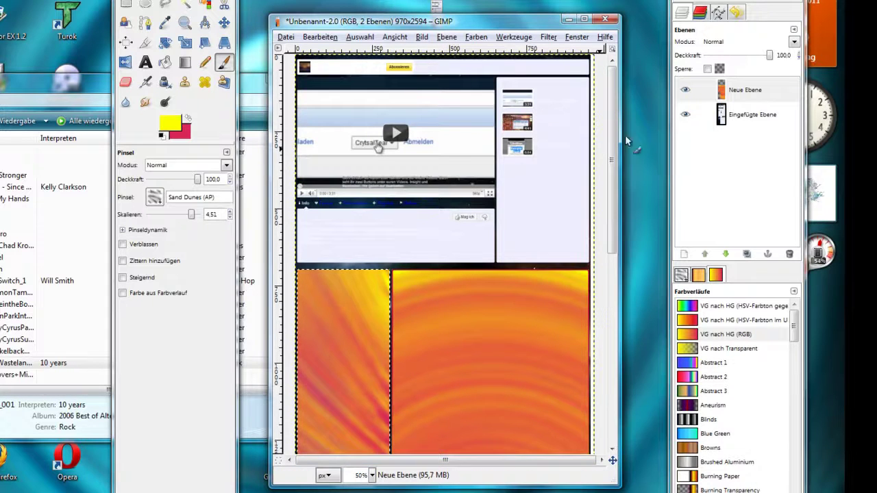
pyautogui.scroll(-3, 377, 369)
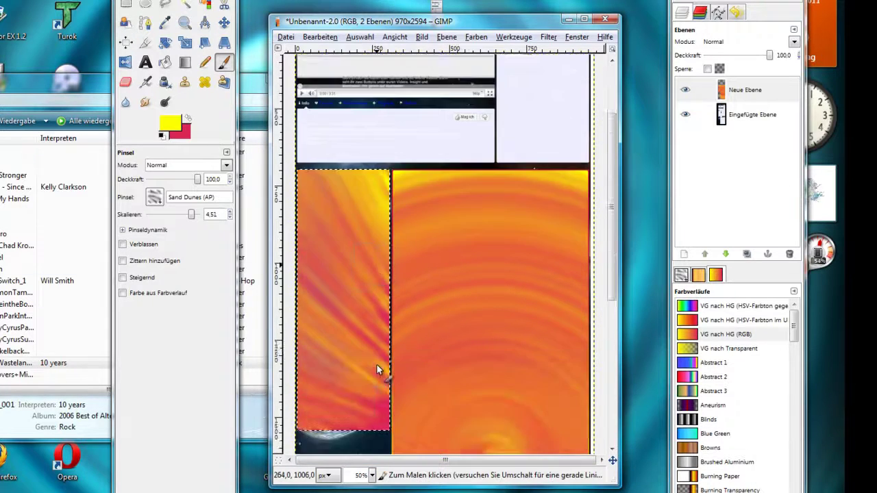
pyautogui.scroll(-3, 376, 364)
pyautogui.scroll(3, 341, 353)
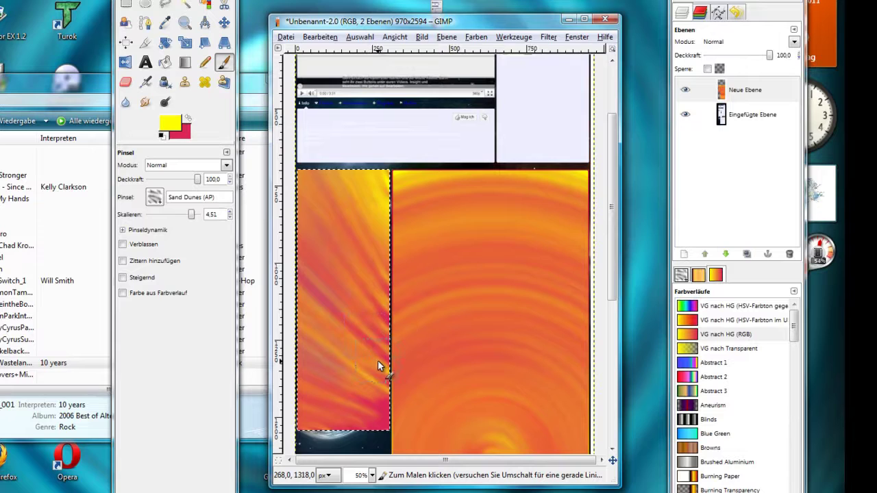
pyautogui.scroll(3, 331, 315)
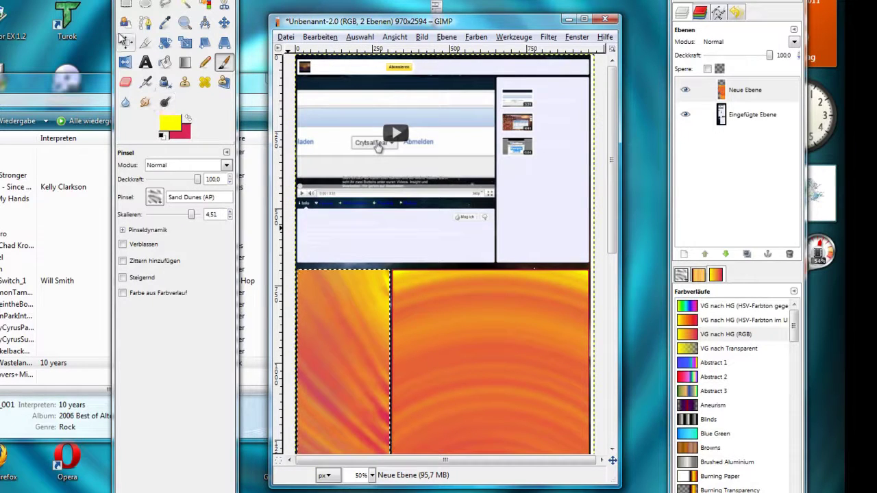
# Select the video info box under the player with a 640 × 175 px rectangle at 7, 500, with rounded corners of radius 5.
pyautogui.click(125, 6)
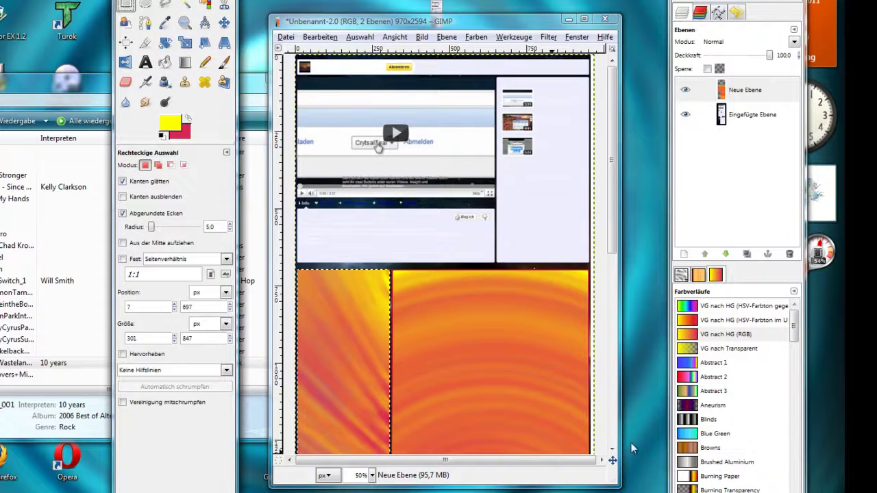
pyautogui.scroll(6, 493, 243)
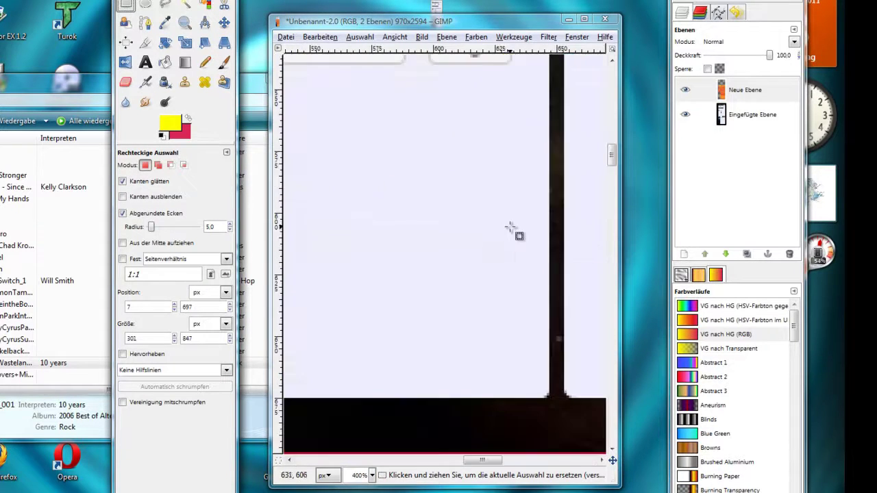
pyautogui.scroll(2, 510, 227)
pyautogui.moveTo(614, 157); pyautogui.dragTo(471, 235)
pyautogui.moveTo(538, 163); pyautogui.dragTo(541, 156)
pyautogui.moveTo(574, 186); pyautogui.dragTo(578, 191)
pyautogui.moveTo(486, 225); pyautogui.dragTo(205, 453)
pyautogui.moveTo(280, 401); pyautogui.dragTo(339, 386)
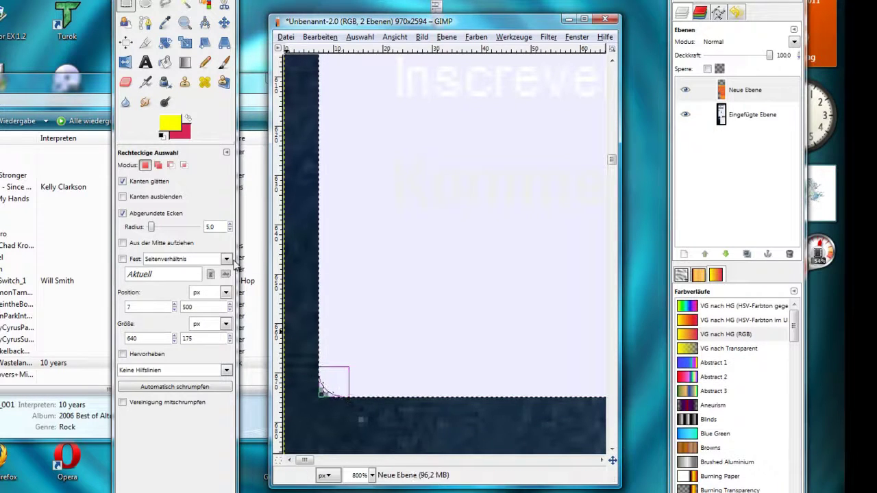
# Fill the selected info box with a linear yellow-to-crimson gradient, running downward at a slight slant.
pyautogui.click(185, 63)
pyautogui.moveTo(430, 109); pyautogui.dragTo(441, 208)
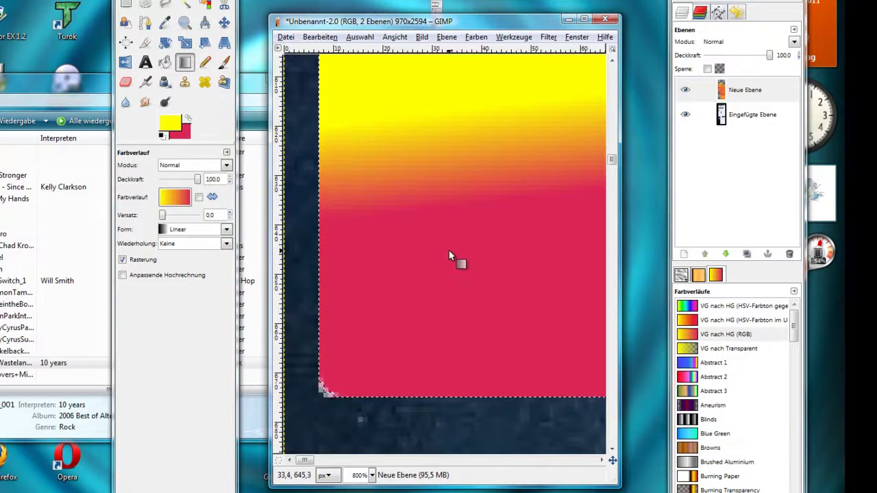
pyautogui.scroll(-6, 449, 256)
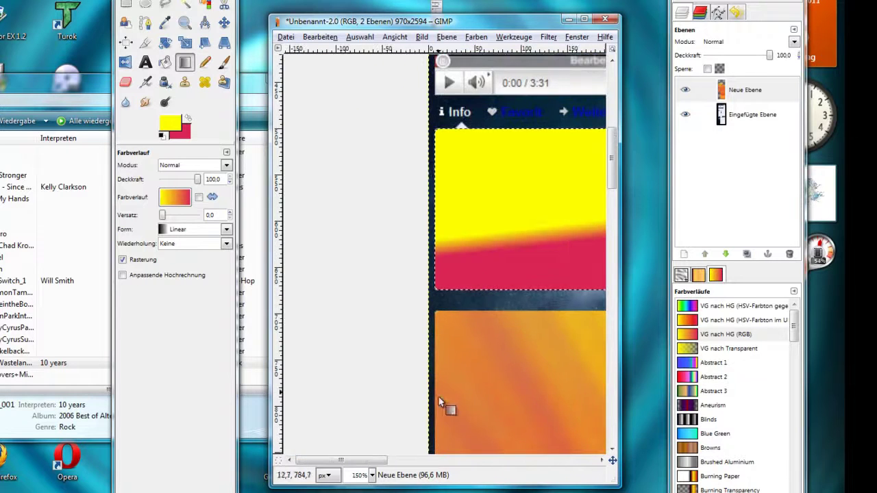
pyautogui.moveTo(386, 466); pyautogui.dragTo(463, 476)
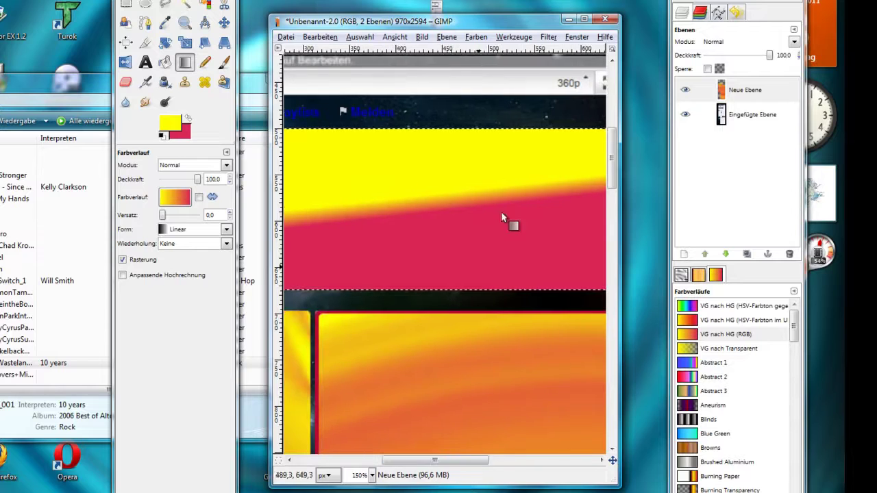
pyautogui.scroll(-2, 495, 191)
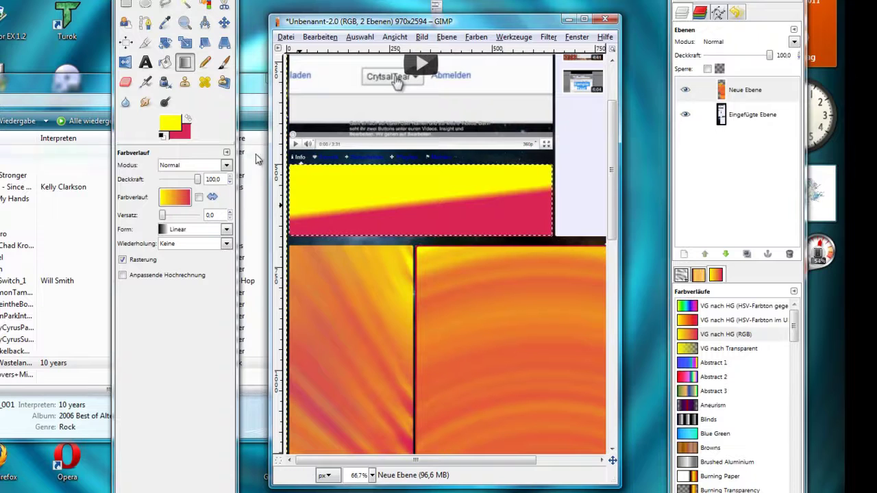
# Switch to the Paintbrush and set the foreground colour to the deep blue from the colour history.
pyautogui.click(225, 65)
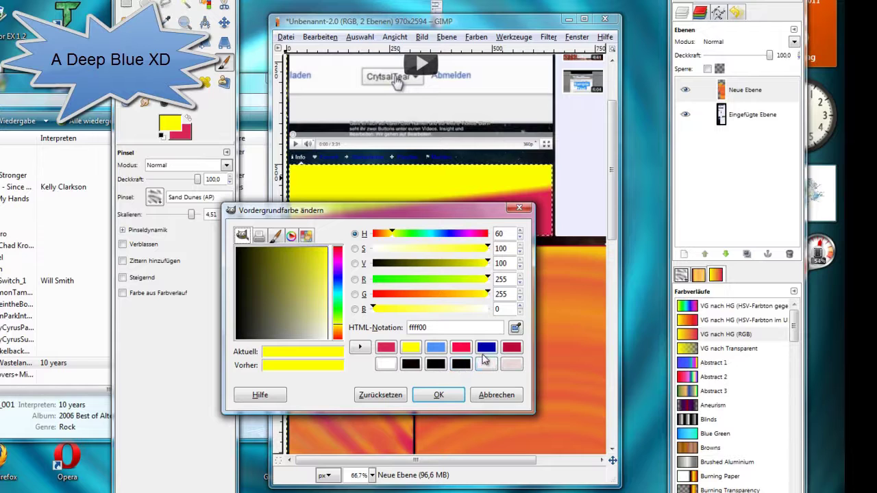
pyautogui.click(485, 350)
pyautogui.click(454, 396)
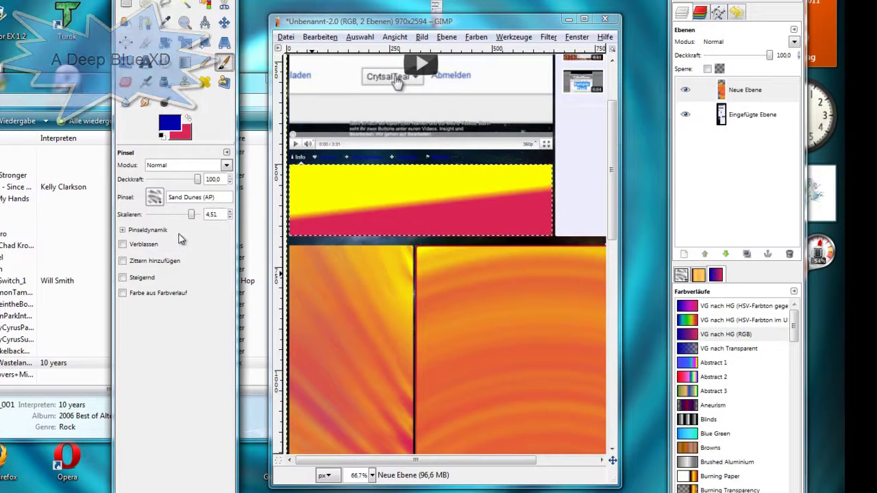
# Set the scale of the Sand Dunes (AP) brush to 3.00.
pyautogui.moveTo(188, 214); pyautogui.dragTo(188, 221)
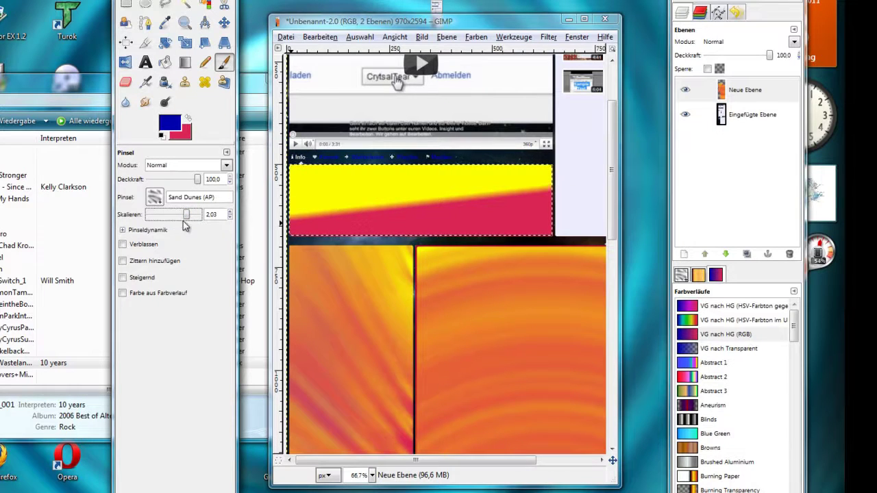
pyautogui.moveTo(186, 217); pyautogui.dragTo(188, 219)
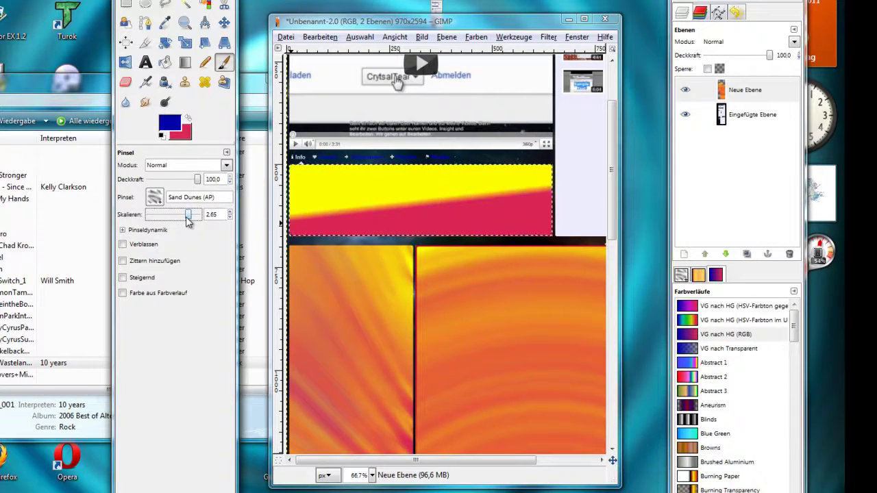
pyautogui.click(231, 215)
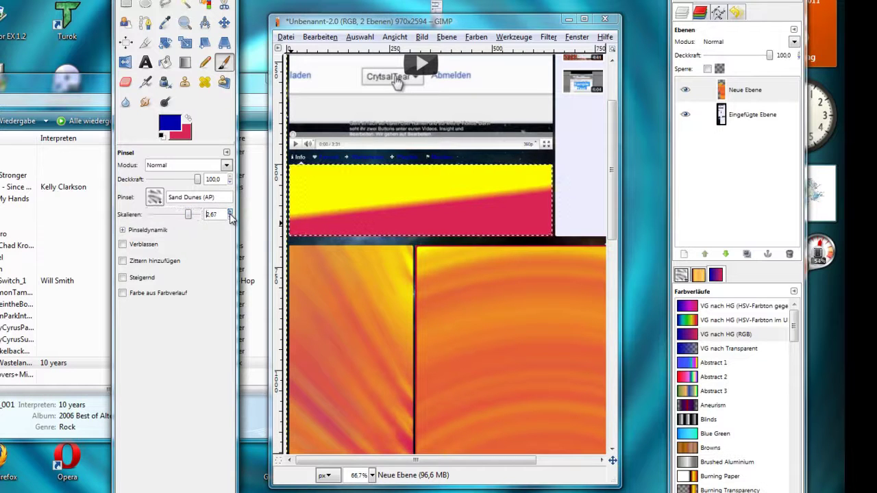
pyautogui.click(231, 212)
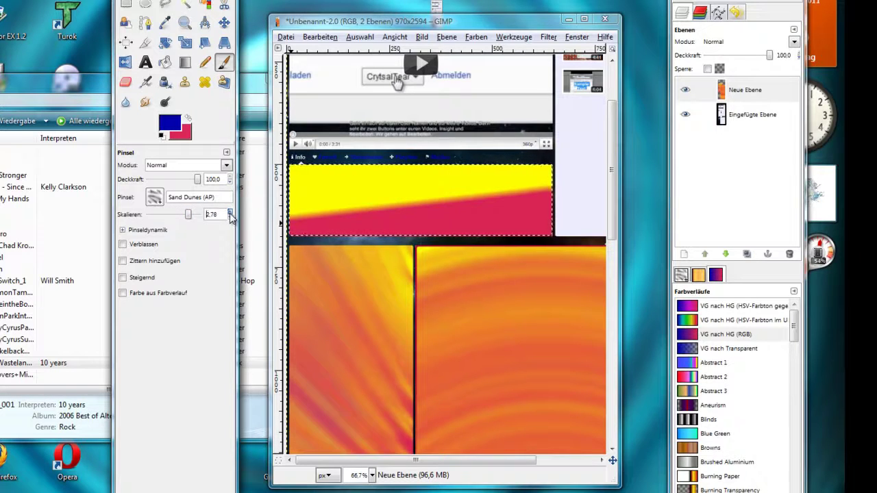
pyautogui.click(230, 212)
pyautogui.click(231, 212)
pyautogui.click(231, 213)
pyautogui.click(231, 213)
pyautogui.click(230, 213)
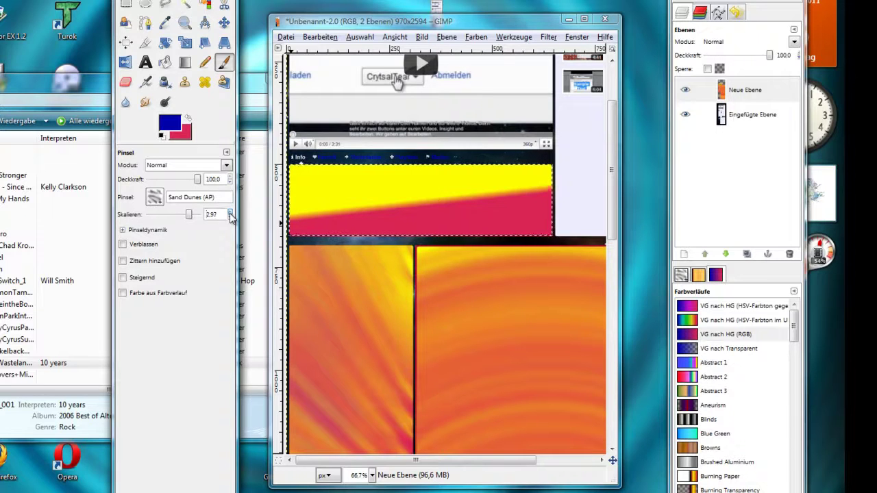
pyautogui.click(231, 214)
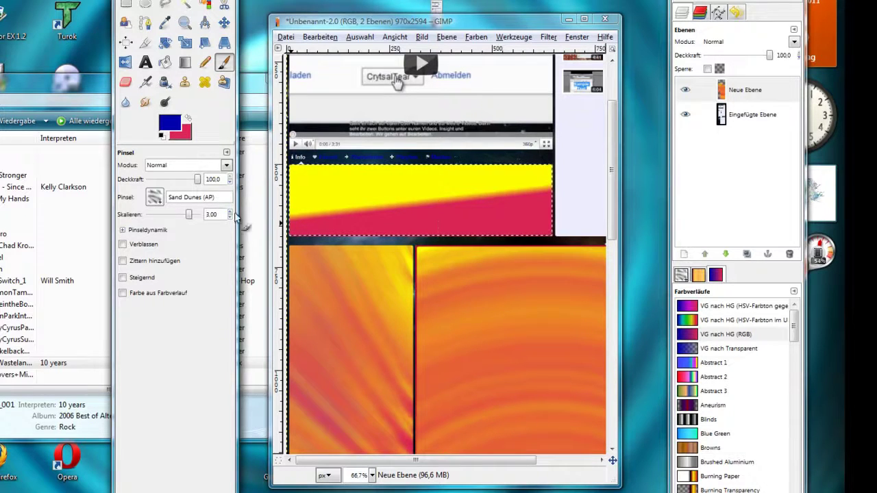
# Paint scattered deep blue Sand Dunes strokes across the yellow and crimson parts of the selected video info box.
pyautogui.moveTo(509, 191); pyautogui.dragTo(508, 202)
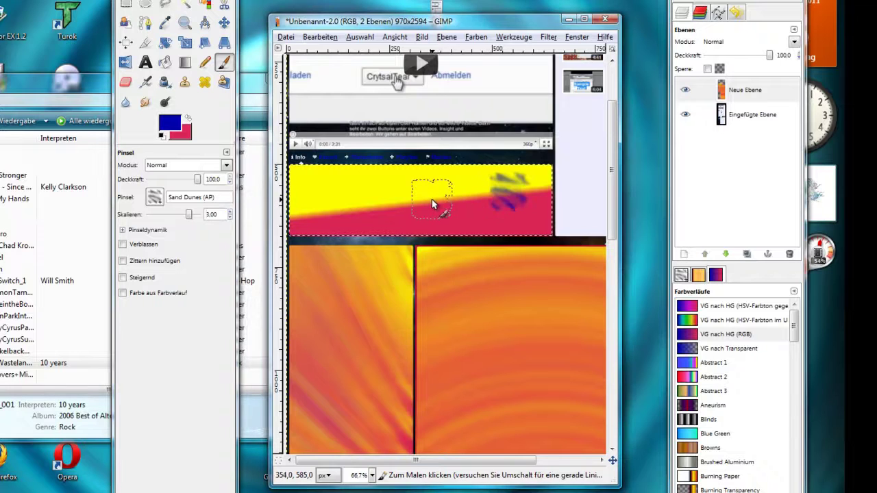
pyautogui.moveTo(431, 197); pyautogui.dragTo(406, 195)
pyautogui.click(348, 194)
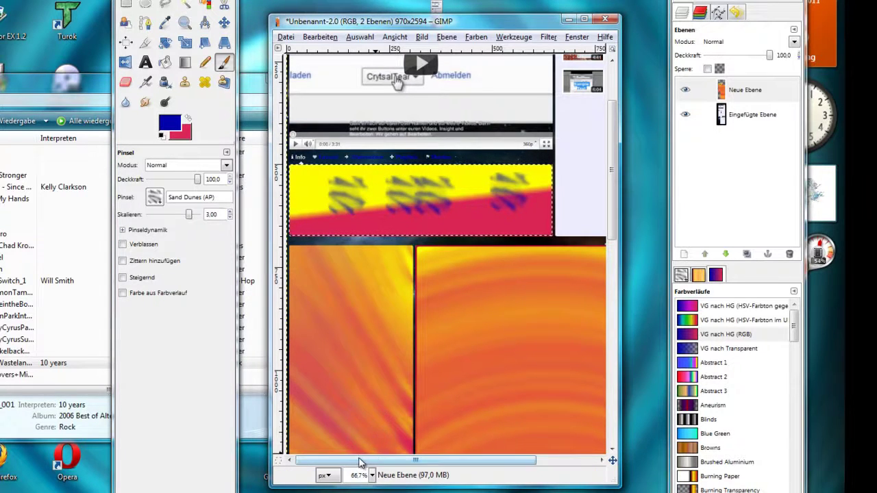
pyautogui.moveTo(316, 209)
pyautogui.mouseDown()
pyautogui.moveTo(302, 192)
pyautogui.moveTo(322, 185)
pyautogui.mouseUp()
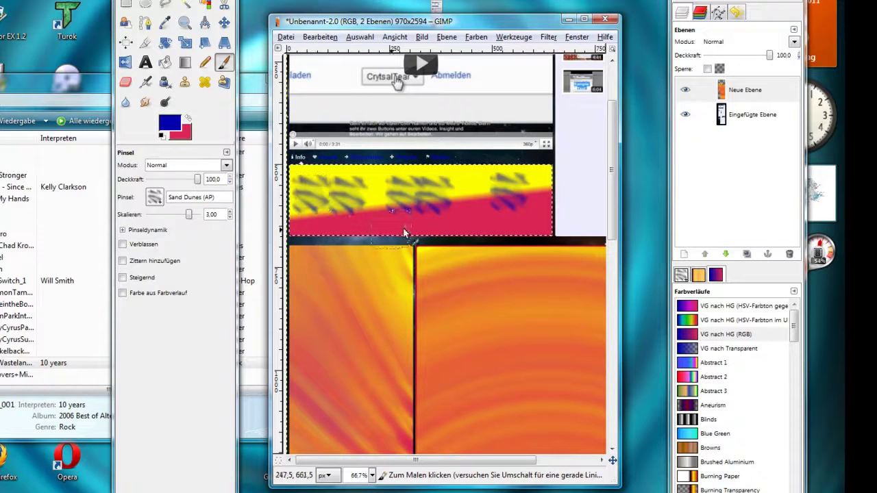
pyautogui.moveTo(505, 212); pyautogui.dragTo(415, 215)
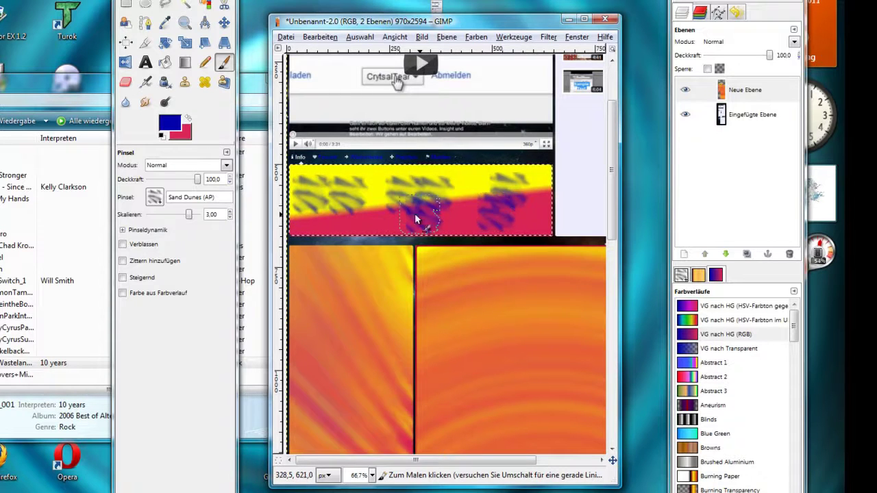
pyautogui.click(356, 218)
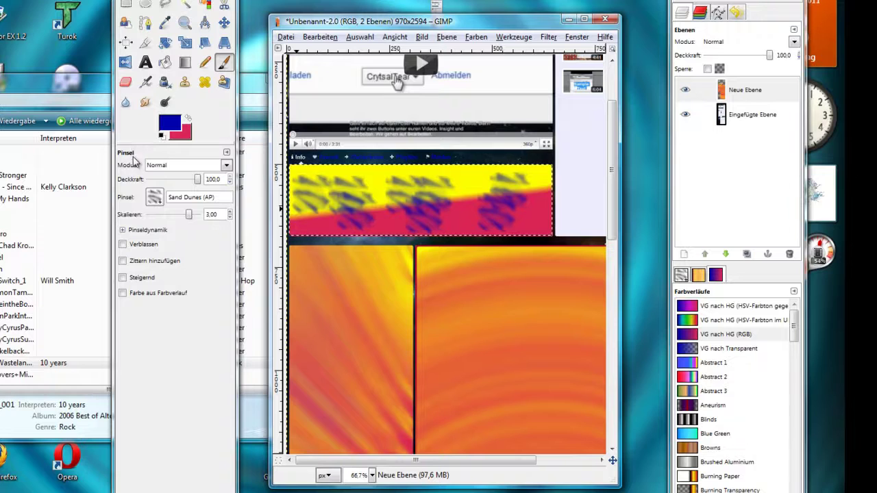
# Add yellow brush strokes from the colour history over the info box's crimson part, and crimson strokes over its yellow part.
pyautogui.click(170, 125)
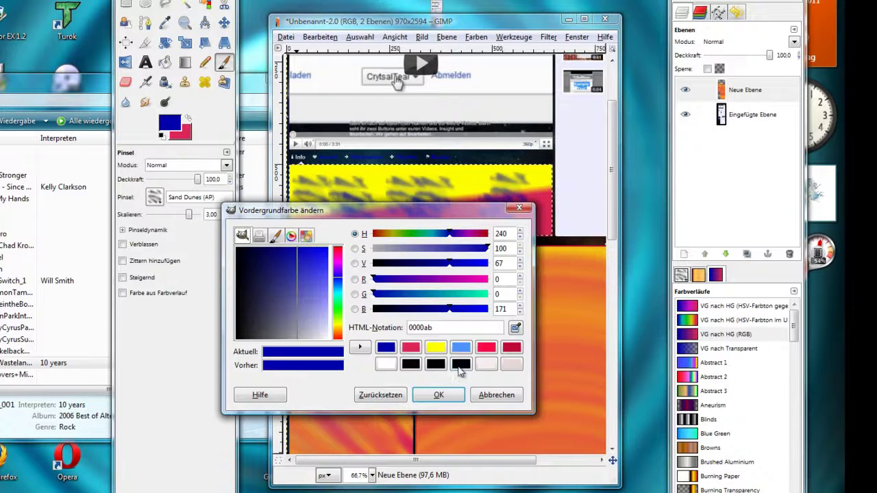
pyautogui.click(437, 348)
pyautogui.click(440, 395)
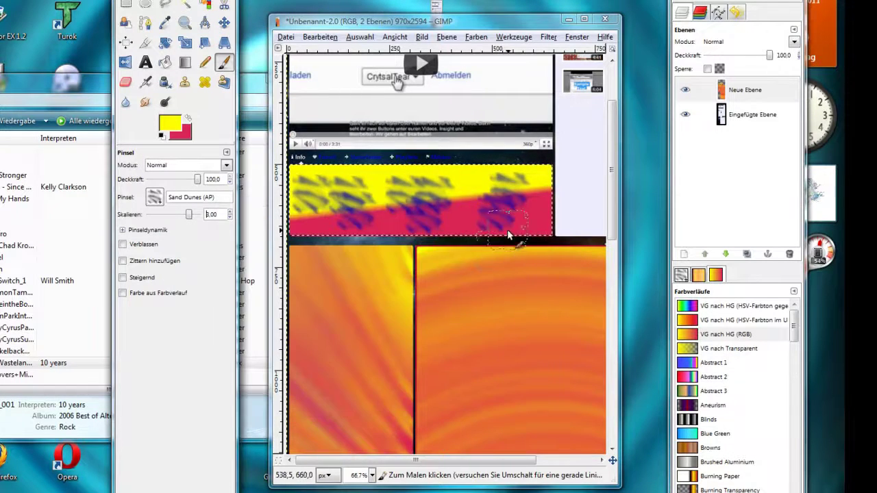
pyautogui.moveTo(470, 196)
pyautogui.mouseDown()
pyautogui.moveTo(480, 219)
pyautogui.moveTo(439, 226)
pyautogui.moveTo(544, 217)
pyautogui.mouseUp()
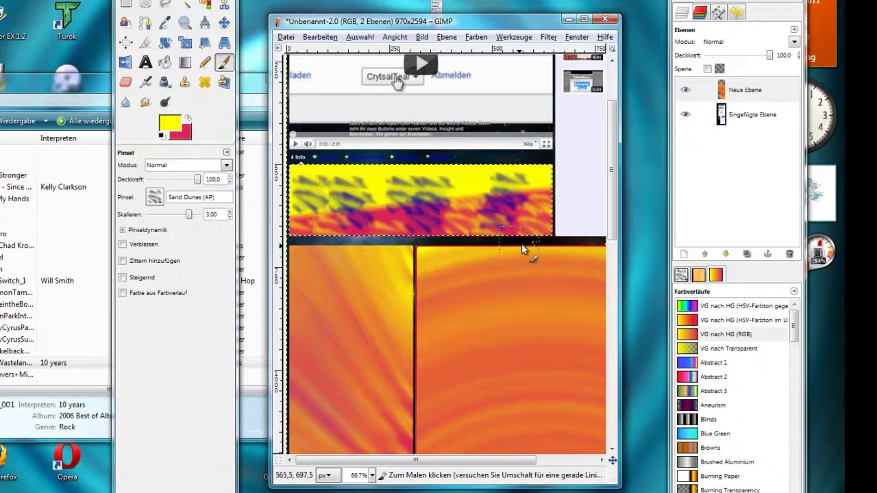
pyautogui.click(185, 120)
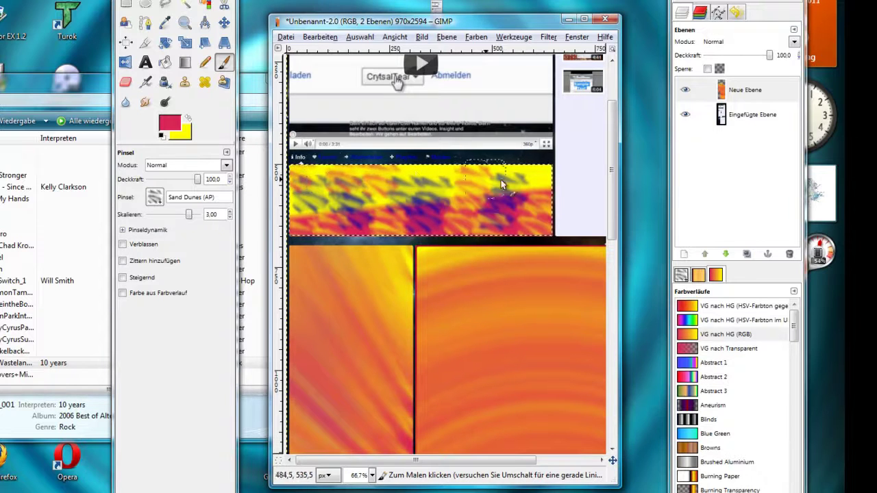
# Apply a radial motion blur with an angle of 69 to the painted info box.
pyautogui.scroll(3, 550, 186)
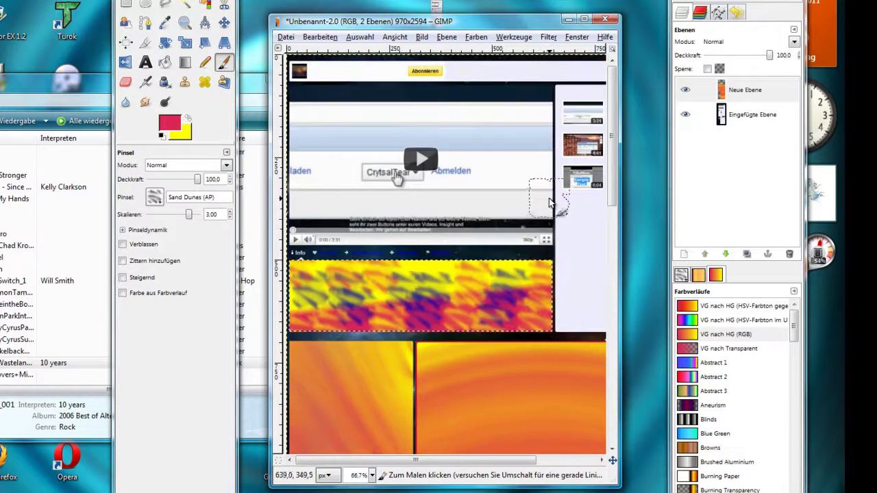
pyautogui.click(549, 39)
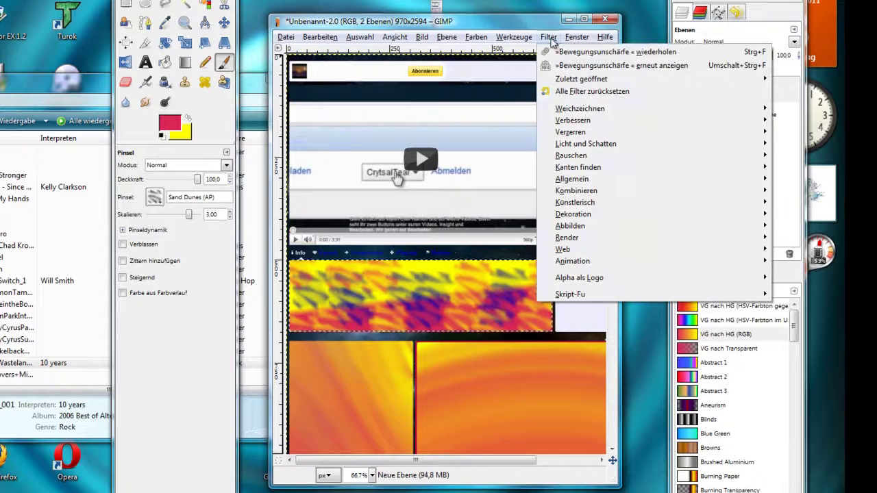
pyautogui.moveTo(567, 112)
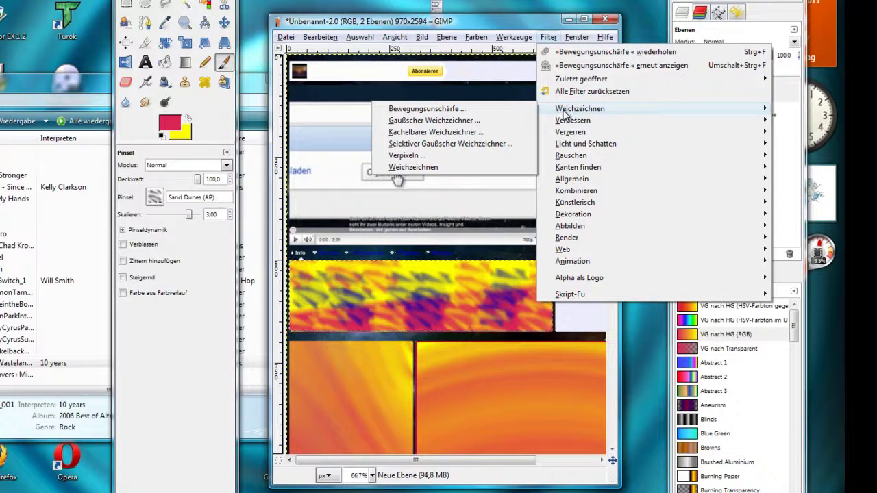
pyautogui.click(518, 113)
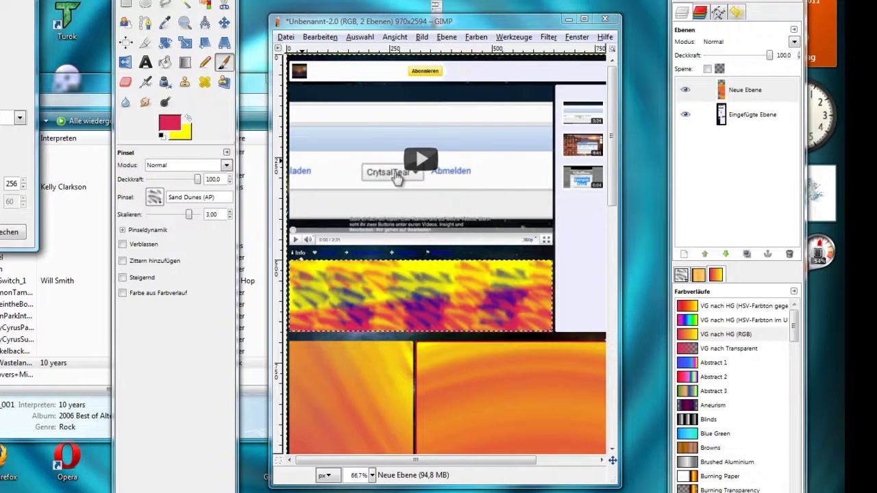
pyautogui.moveTo(0, 0); pyautogui.dragTo(439, 72)
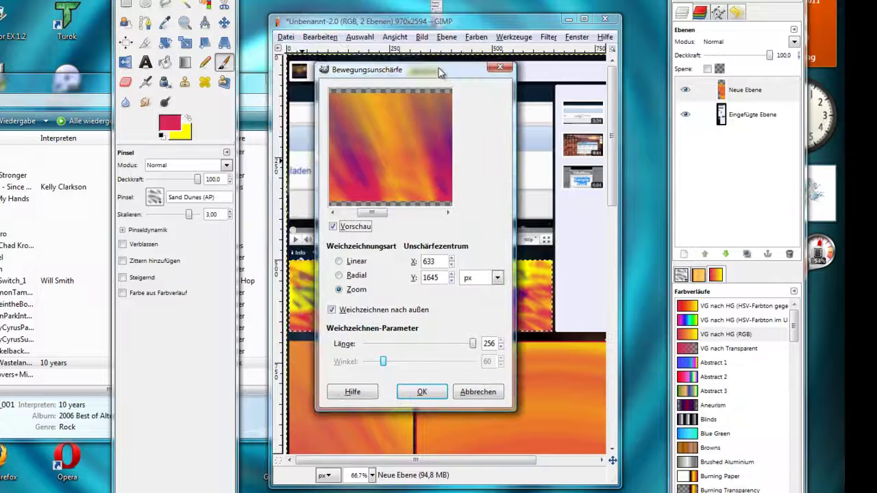
pyautogui.click(338, 276)
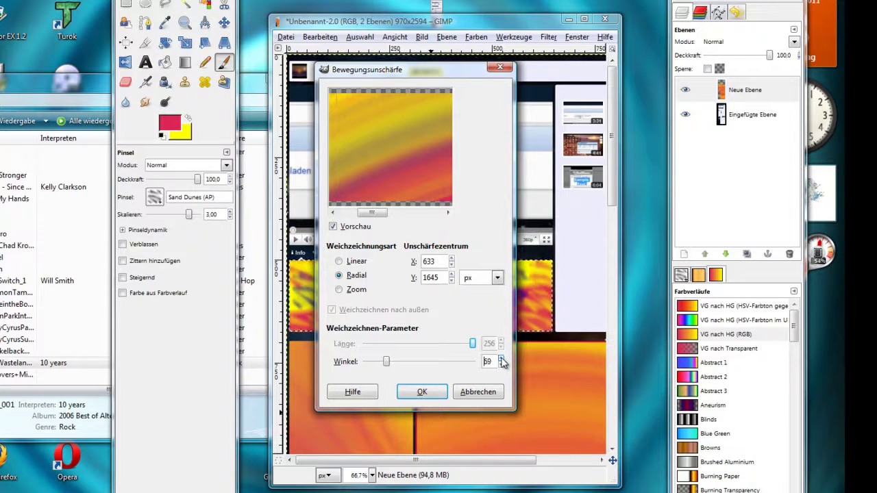
pyautogui.click(425, 393)
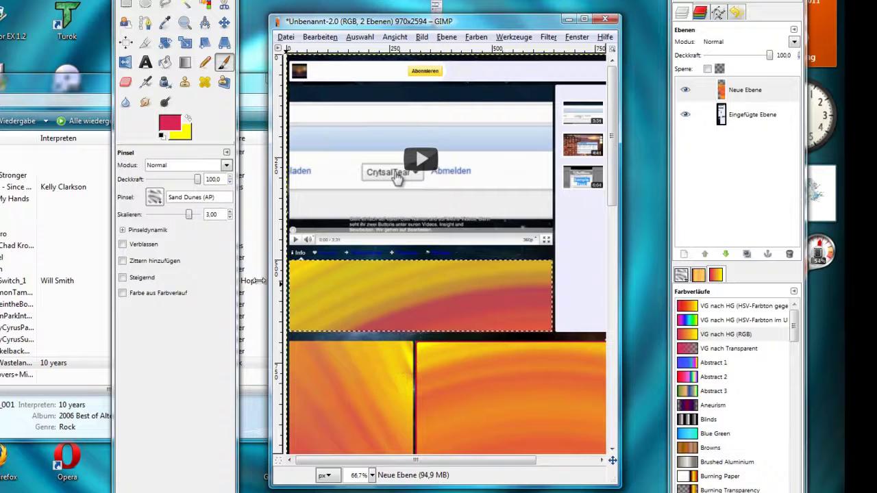
# Paint deep blue 0000ab strokes across the blurred info box and repeat the motion blur with the same settings.
pyautogui.click(176, 128)
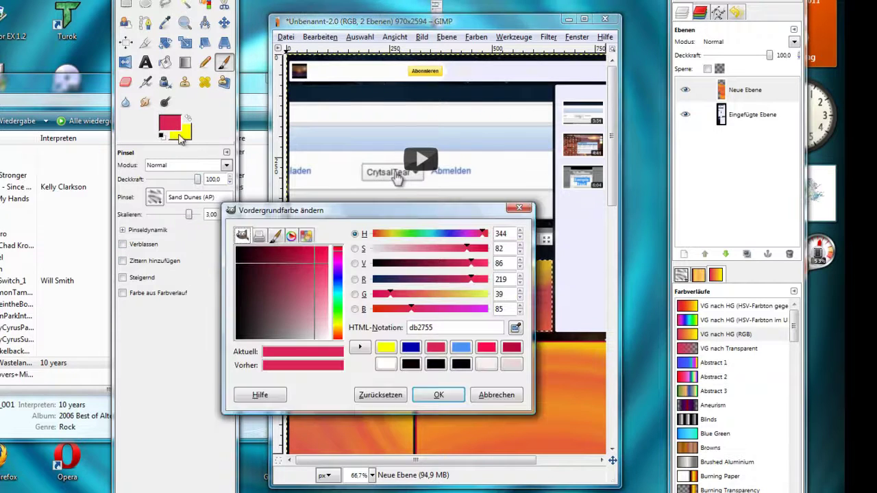
pyautogui.click(411, 348)
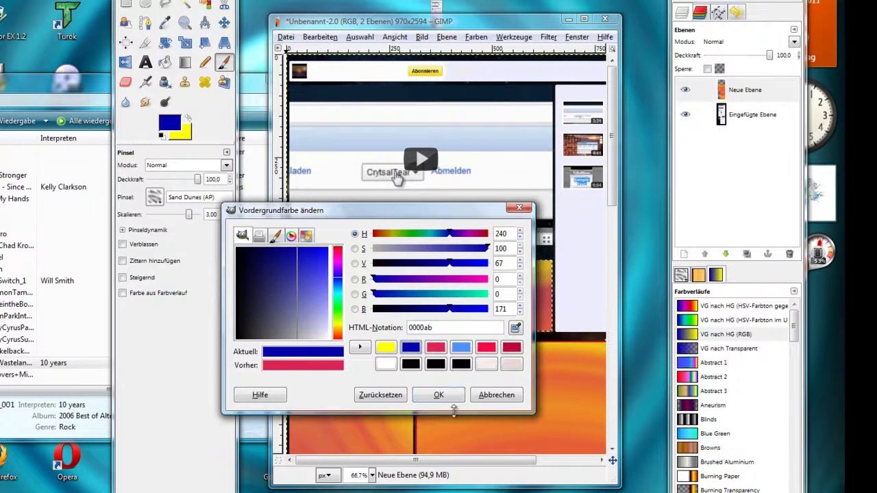
pyautogui.click(438, 395)
pyautogui.moveTo(494, 311)
pyautogui.mouseDown()
pyautogui.moveTo(491, 298)
pyautogui.moveTo(420, 302)
pyautogui.mouseUp()
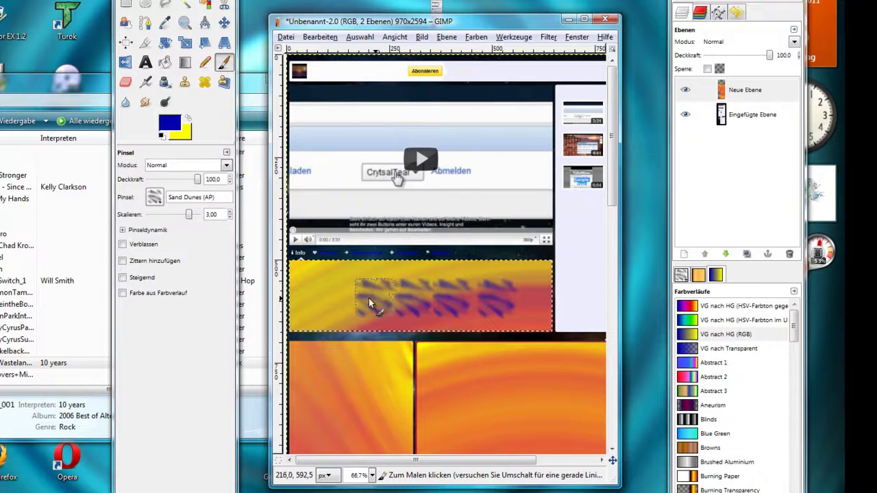
pyautogui.moveTo(343, 282)
pyautogui.mouseDown()
pyautogui.moveTo(532, 276)
pyautogui.moveTo(545, 330)
pyautogui.mouseUp()
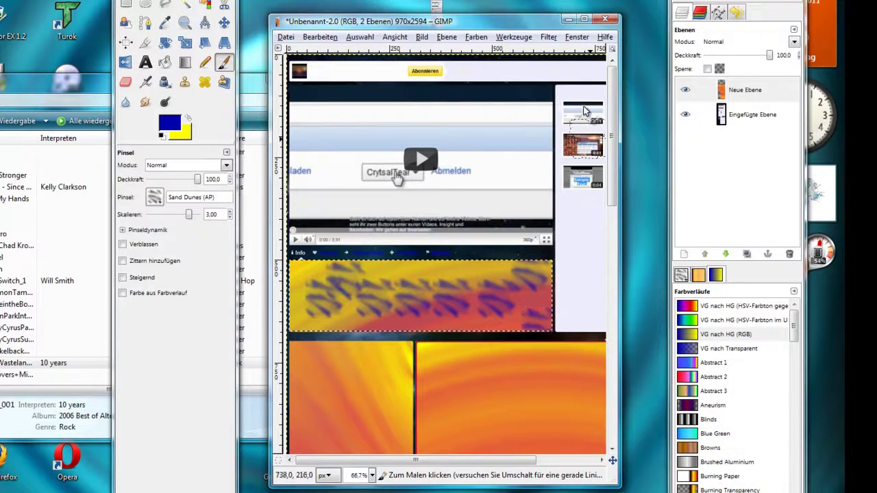
pyautogui.click(548, 37)
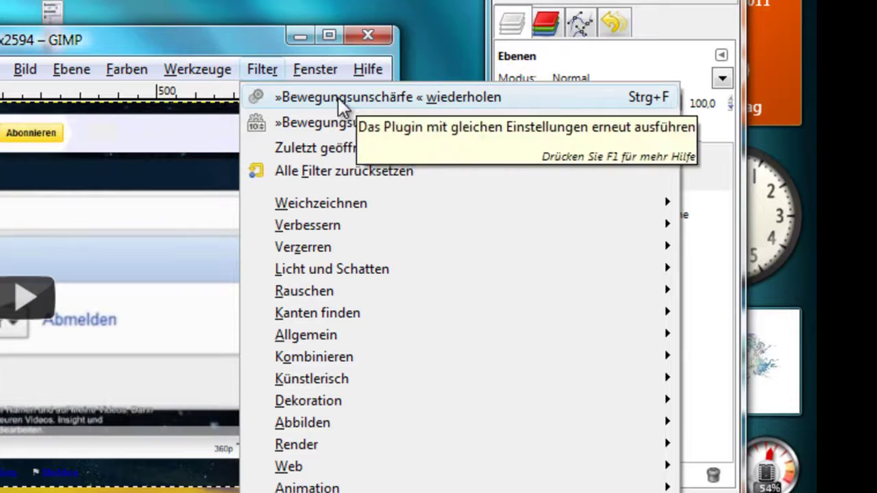
pyautogui.click(333, 96)
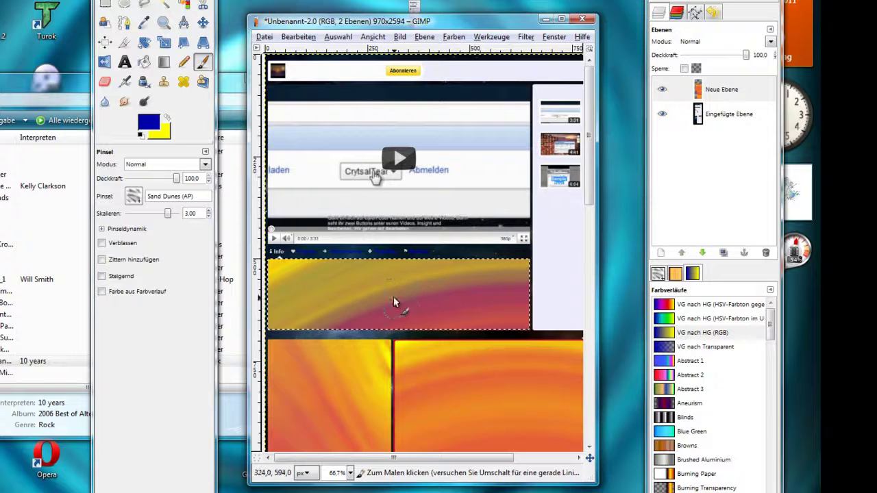
# Cover the info box with more deep blue strokes from edge to edge and blur them with the same motion blur again.
pyautogui.moveTo(354, 296)
pyautogui.mouseDown()
pyautogui.moveTo(402, 284)
pyautogui.moveTo(457, 285)
pyautogui.moveTo(497, 302)
pyautogui.moveTo(431, 310)
pyautogui.mouseUp()
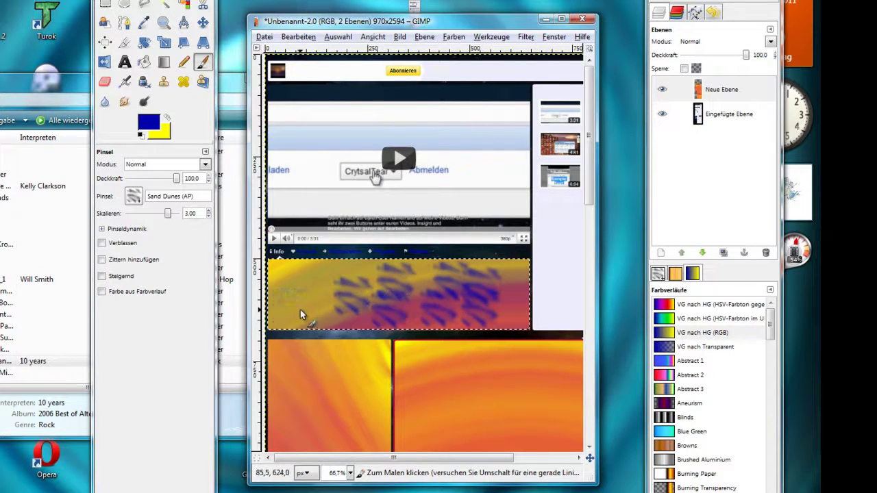
pyautogui.moveTo(300, 311)
pyautogui.mouseDown()
pyautogui.moveTo(285, 303)
pyautogui.moveTo(290, 286)
pyautogui.mouseUp()
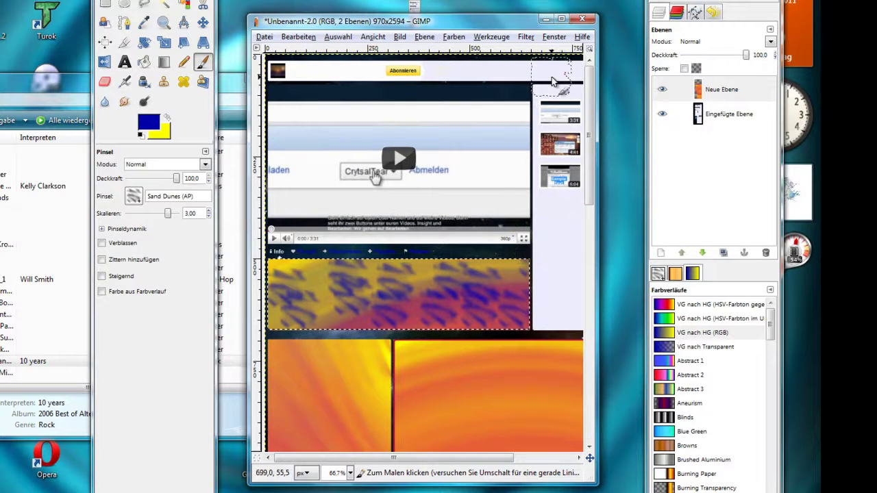
pyautogui.click(525, 37)
pyautogui.click(538, 53)
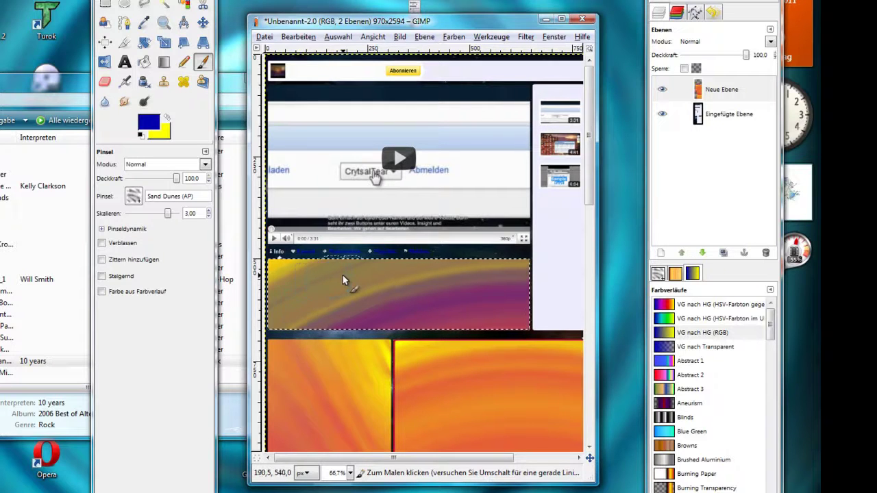
pyautogui.click(278, 275)
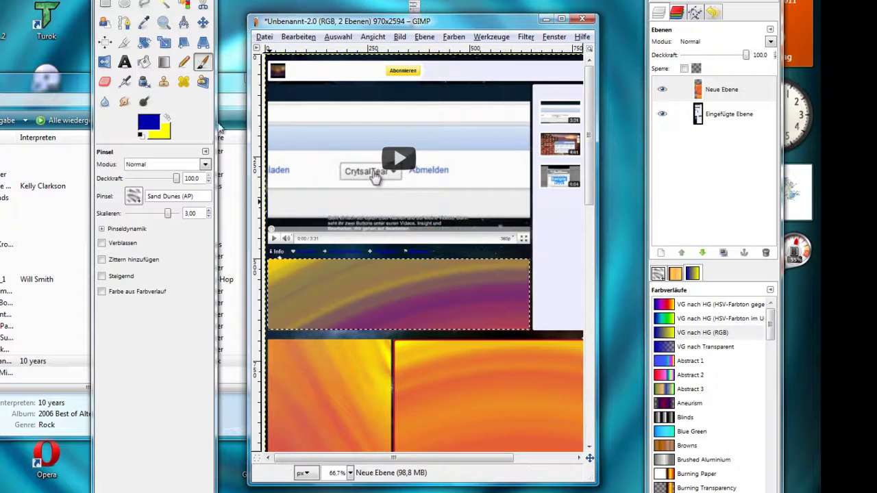
# Draw a rounded rectangular selection of 26 × 11 px in the lower-right corner of the video list box beside the player.
pyautogui.click(105, 4)
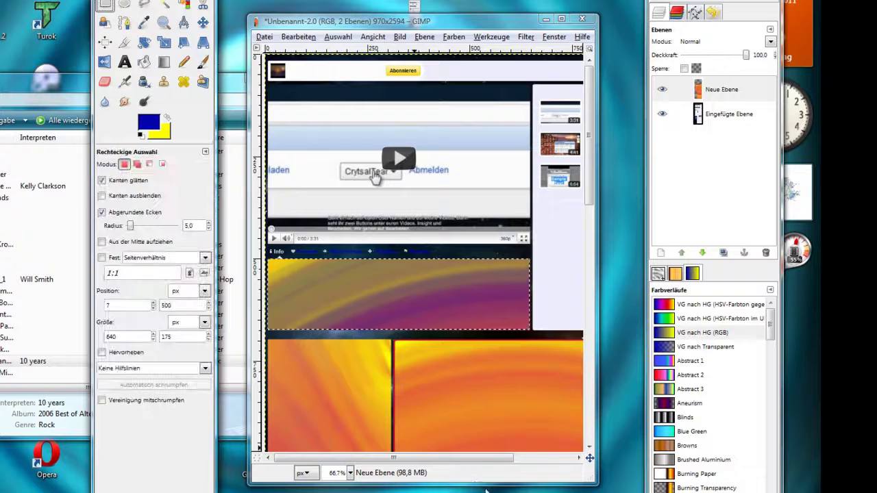
pyautogui.moveTo(447, 457); pyautogui.dragTo(508, 458)
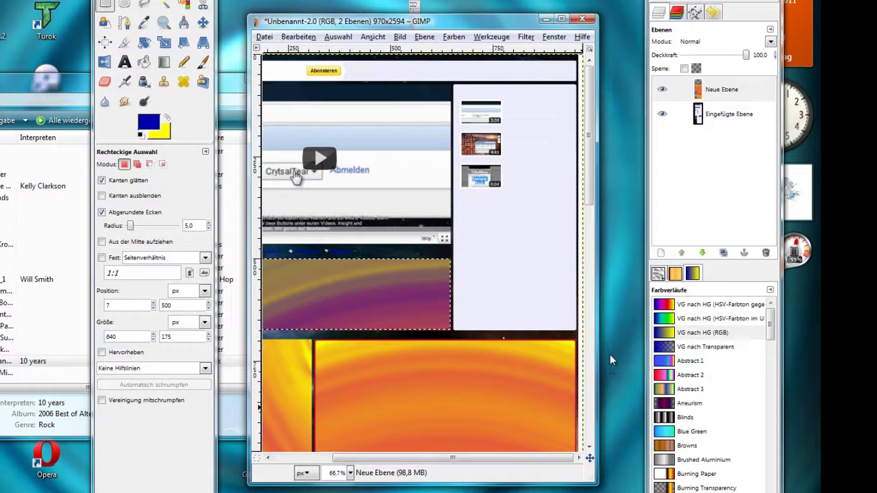
pyautogui.keyDown('ctrl'); pyautogui.scroll(4, 566, 333); pyautogui.keyUp('ctrl')
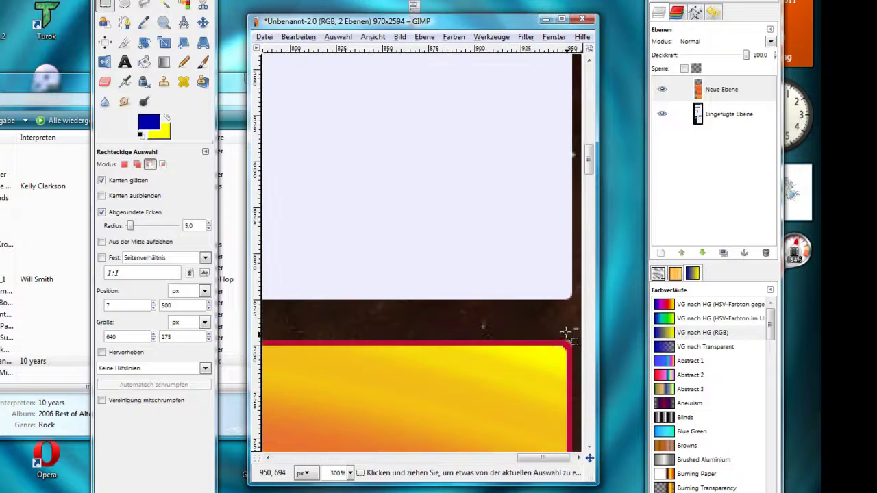
pyautogui.keyDown('ctrl'); pyautogui.scroll(2, 566, 333); pyautogui.keyUp('ctrl')
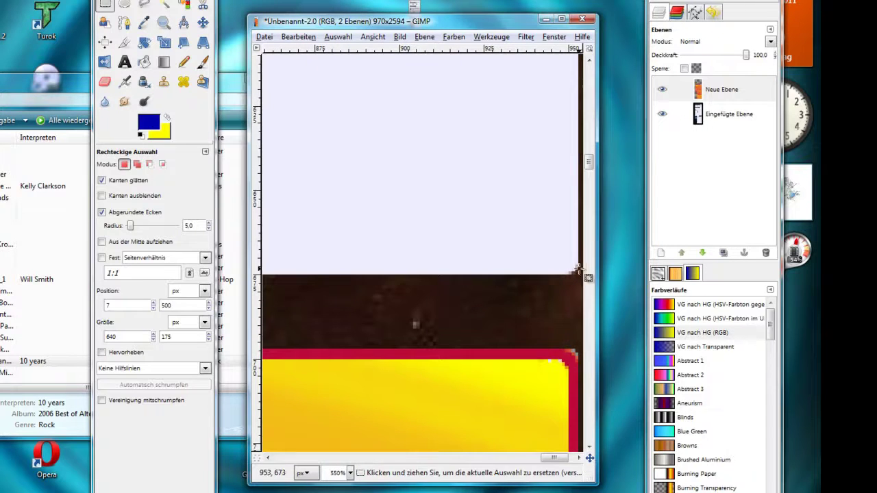
pyautogui.moveTo(574, 274); pyautogui.dragTo(490, 238)
pyautogui.moveTo(560, 258); pyautogui.dragTo(562, 259)
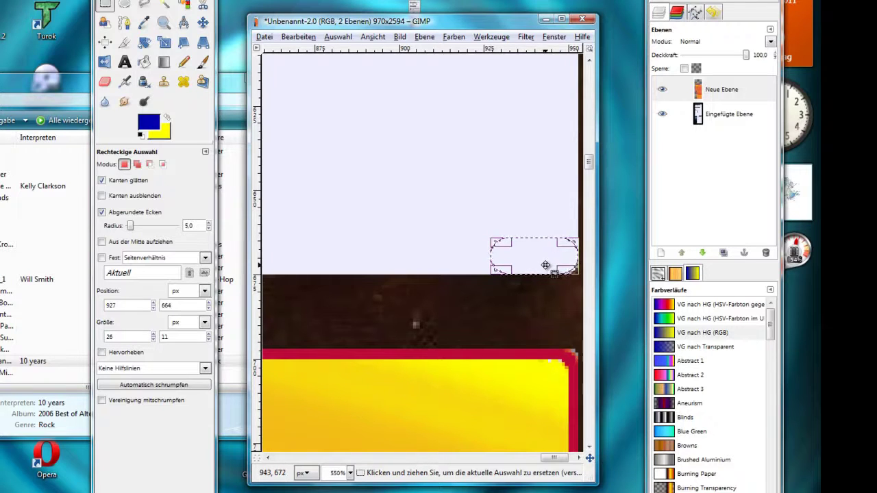
# Extend the selection to cover the whole video list box, 300 × 601 px at position 653, 74.
pyautogui.moveTo(534, 243); pyautogui.dragTo(529, 104)
pyautogui.moveTo(502, 159); pyautogui.dragTo(438, 236)
pyautogui.keyDown('ctrl'); pyautogui.scroll(1, 522, 236); pyautogui.keyUp('ctrl')
pyautogui.keyDown('ctrl'); pyautogui.scroll(-1, 522, 236); pyautogui.keyUp('ctrl')
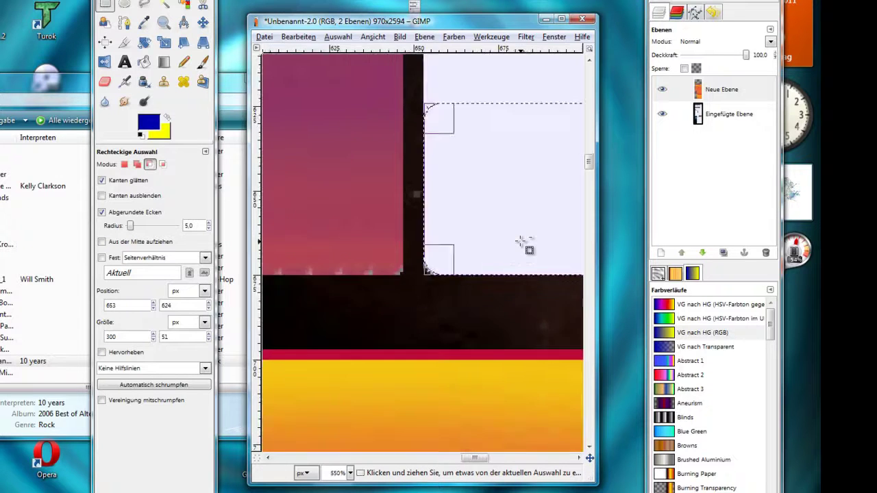
pyautogui.keyDown('ctrl'); pyautogui.scroll(-2, 523, 237); pyautogui.keyUp('ctrl')
pyautogui.moveTo(533, 183); pyautogui.dragTo(508, 86)
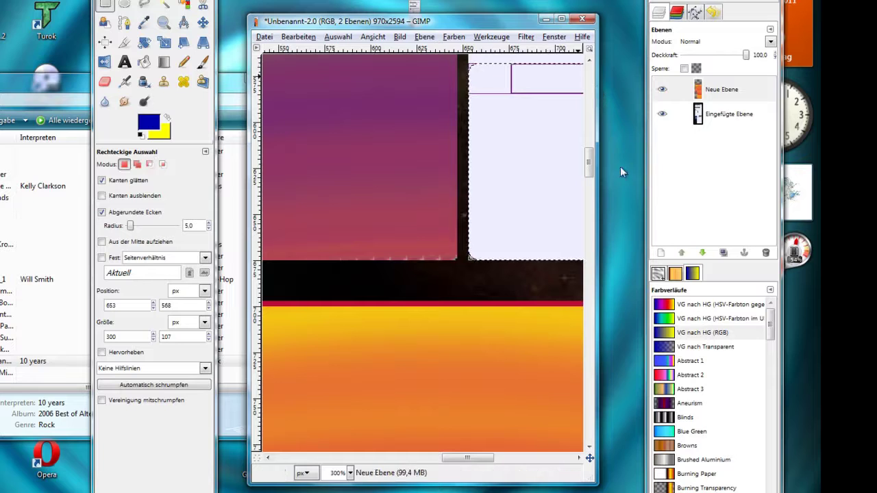
pyautogui.scroll(3, 591, 165)
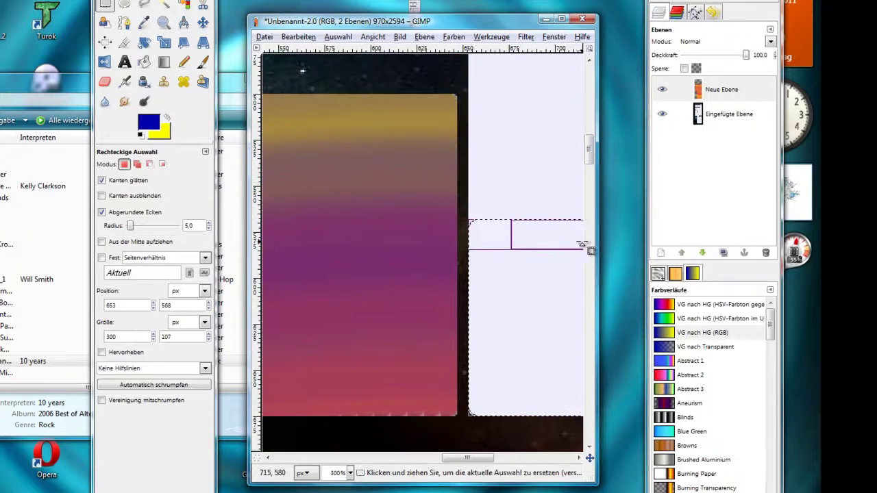
pyautogui.moveTo(560, 241); pyautogui.dragTo(554, 215)
pyautogui.click(553, 216)
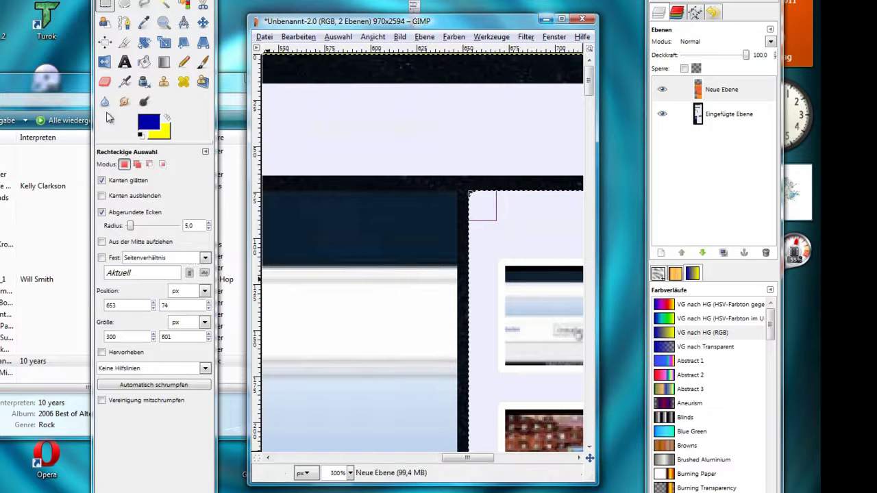
# Fill the selected video list box with a vertical linear gradient from deep blue to yellow.
pyautogui.click(164, 63)
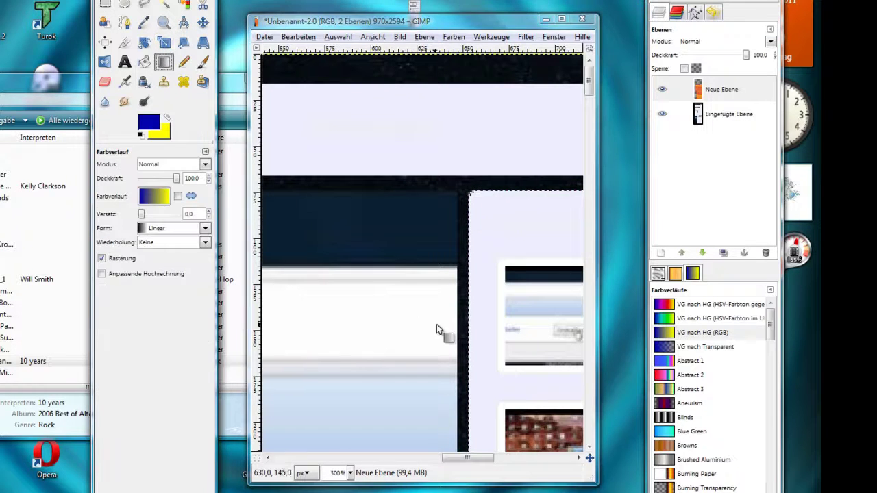
pyautogui.moveTo(496, 211); pyautogui.dragTo(500, 364)
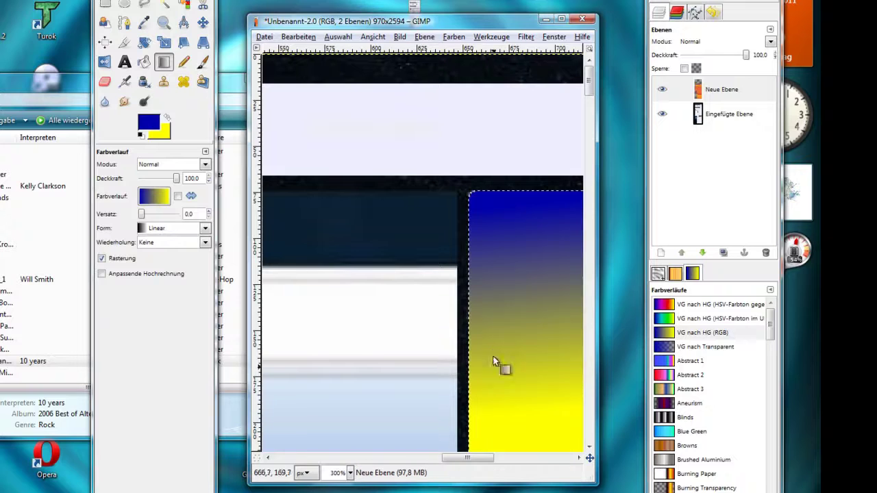
pyautogui.scroll(-3, 288, 273)
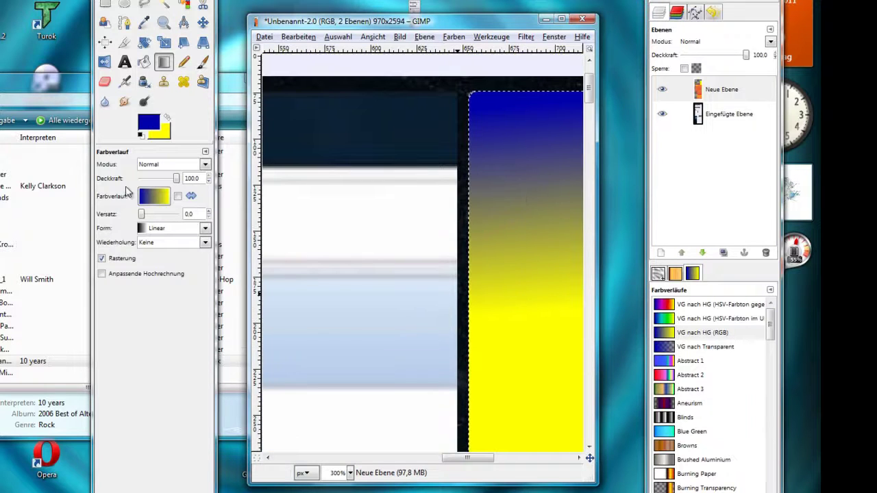
# Change the foreground colour to crimson bc0a38.
pyautogui.click(155, 128)
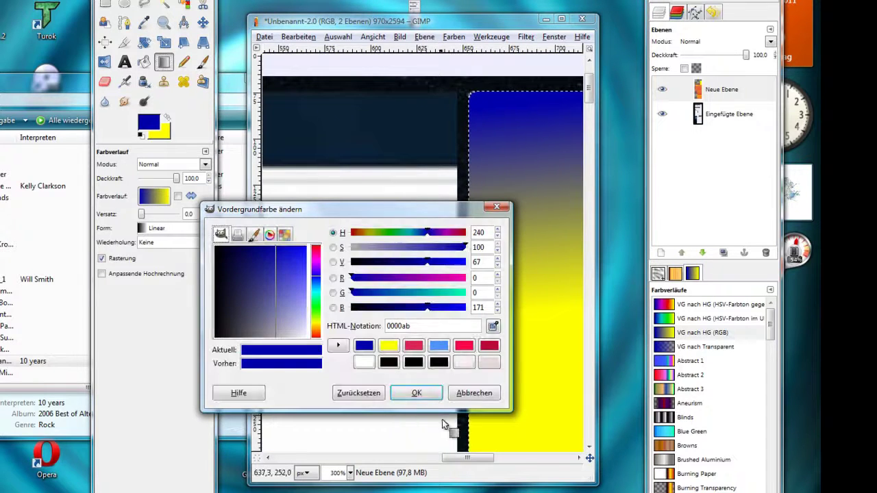
pyautogui.click(489, 346)
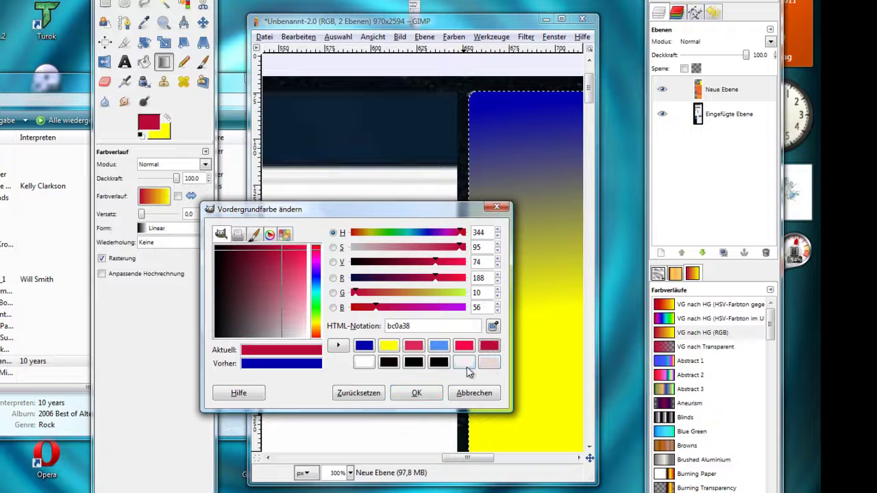
pyautogui.click(416, 393)
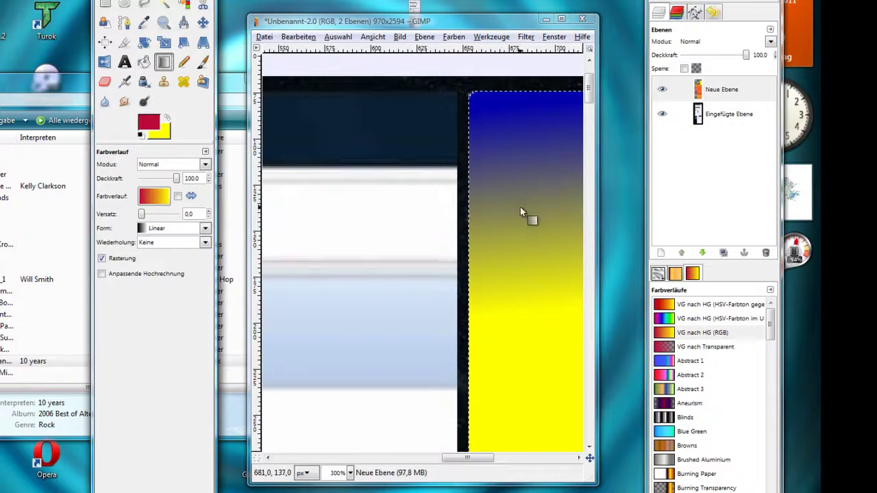
# Refill the video list box with a vertical crimson-to-yellow linear gradient, keeping the upper half crimson and the lower end yellow.
pyautogui.press('-')
pyautogui.press('-')
pyautogui.press('-')
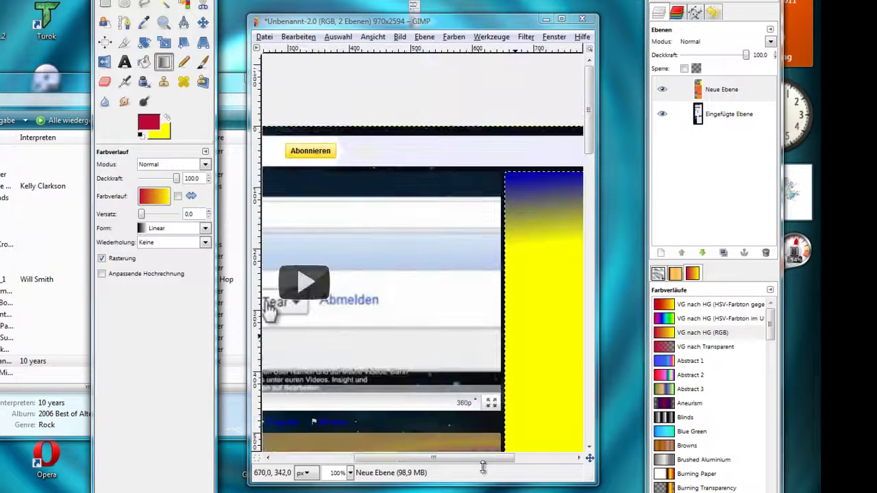
pyautogui.moveTo(433, 458); pyautogui.dragTo(492, 458)
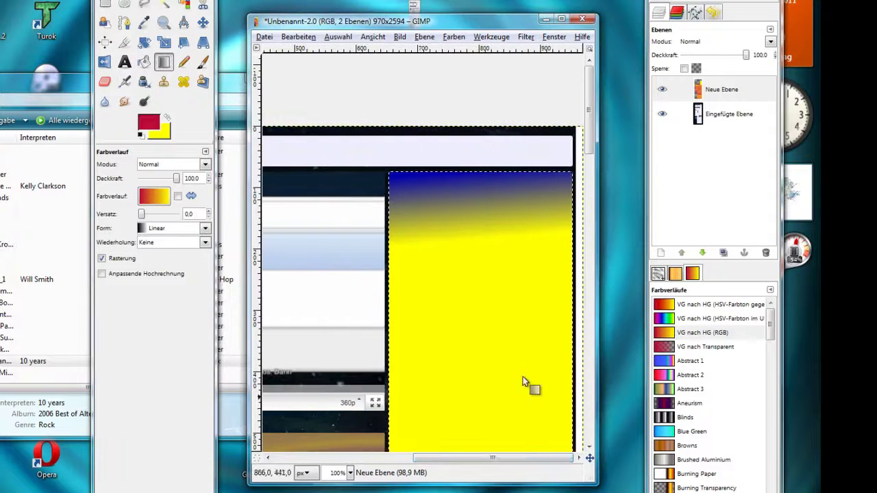
pyautogui.moveTo(495, 210); pyautogui.dragTo(496, 449)
pyautogui.scroll(-5, 507, 343)
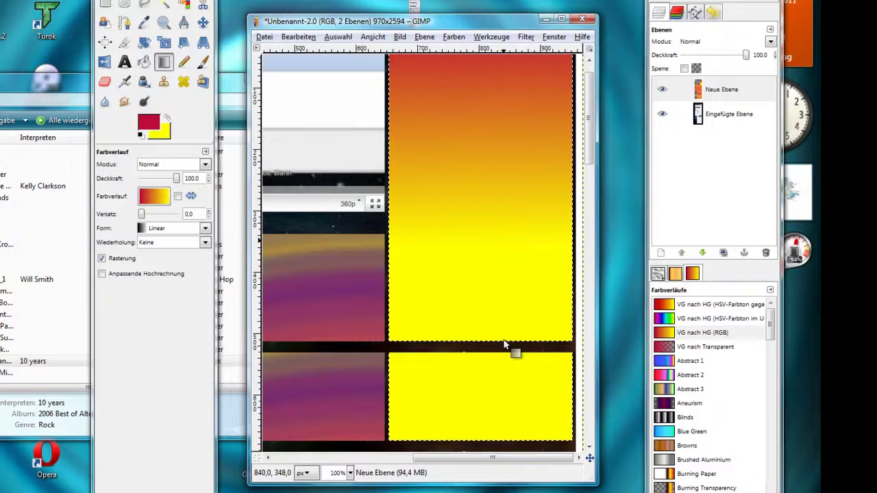
pyautogui.scroll(3, 503, 172)
pyautogui.moveTo(497, 146); pyautogui.dragTo(498, 344)
pyautogui.moveTo(485, 253); pyautogui.dragTo(487, 368)
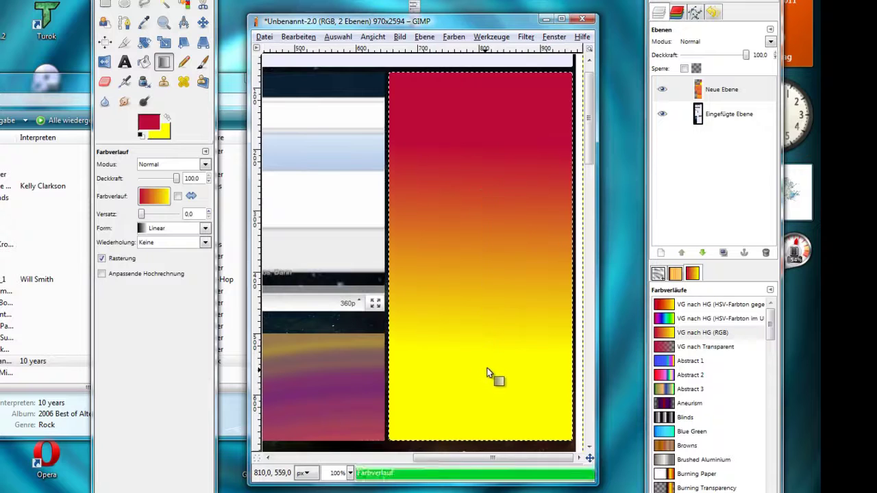
pyautogui.moveTo(490, 235); pyautogui.dragTo(484, 405)
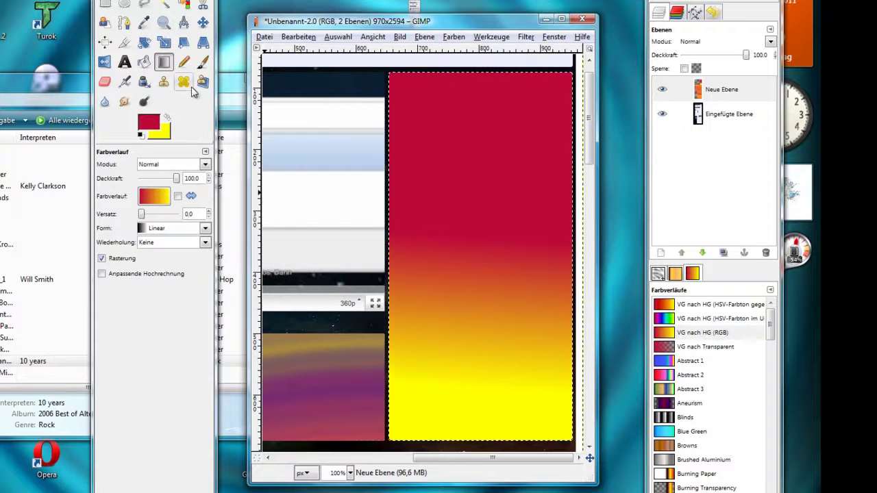
# Paint crimson Sand Dunes brush strokes over the gradient's yellow lower part and yellow strokes over its crimson upper part.
pyautogui.click(203, 62)
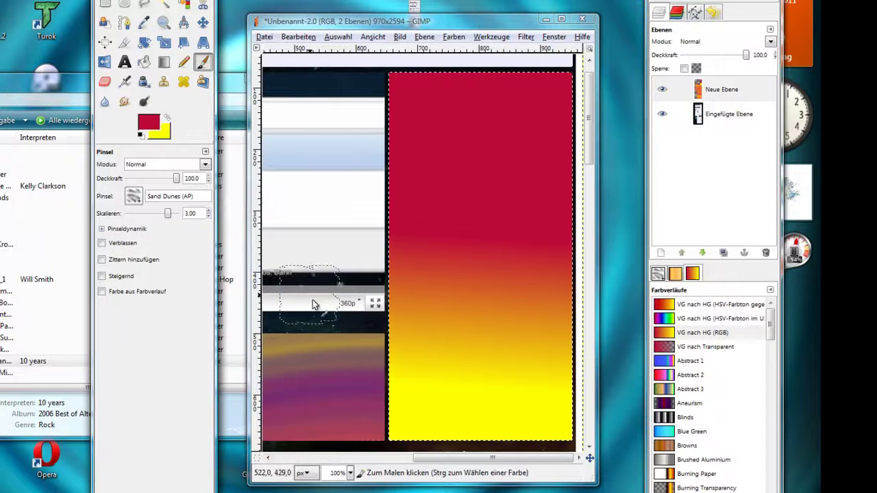
pyautogui.click(431, 321)
pyautogui.click(438, 383)
pyautogui.click(481, 401)
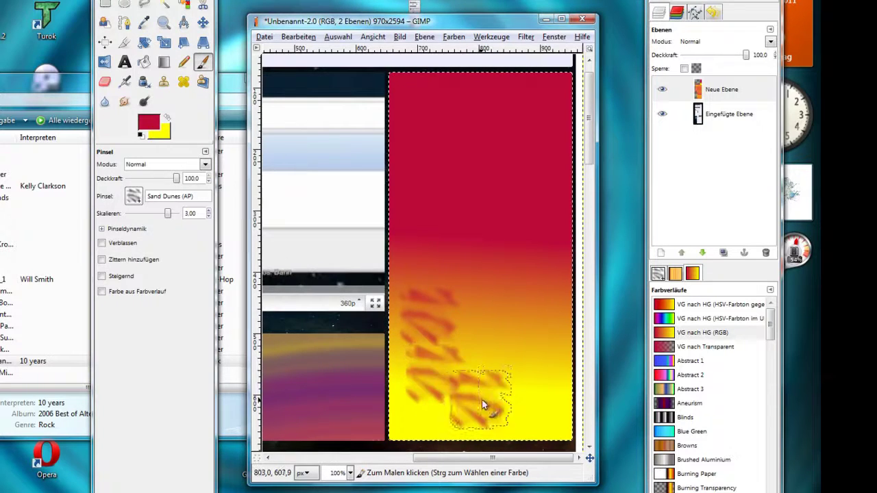
pyautogui.click(525, 366)
pyautogui.click(473, 326)
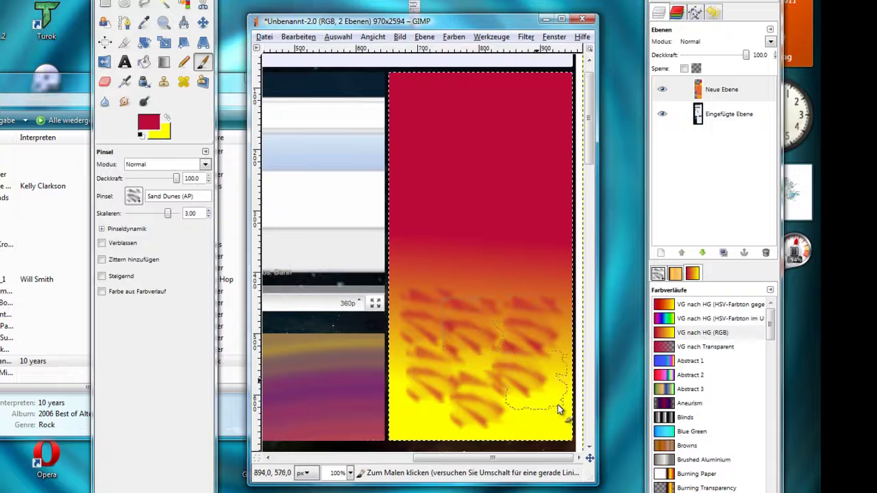
pyautogui.click(546, 411)
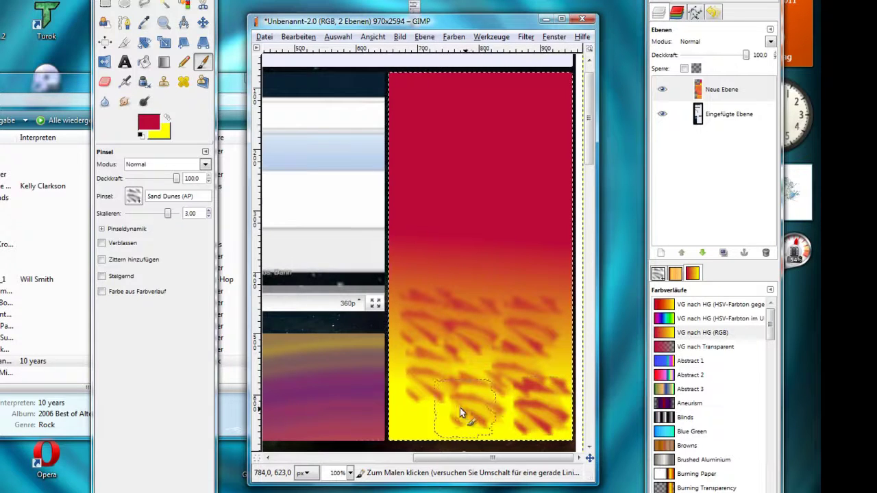
pyautogui.click(168, 120)
pyautogui.moveTo(427, 105)
pyautogui.mouseDown()
pyautogui.moveTo(523, 133)
pyautogui.moveTo(535, 146)
pyautogui.moveTo(470, 229)
pyautogui.moveTo(399, 248)
pyautogui.moveTo(428, 171)
pyautogui.moveTo(466, 164)
pyautogui.moveTo(542, 192)
pyautogui.moveTo(531, 244)
pyautogui.moveTo(498, 277)
pyautogui.moveTo(572, 248)
pyautogui.moveTo(532, 100)
pyautogui.mouseUp()
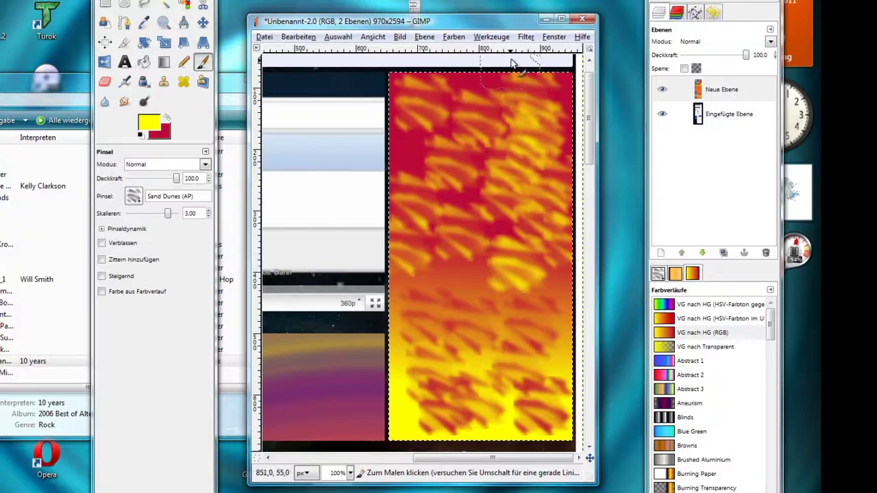
# Apply a radial motion blur to the crimson and yellow strokes in the video list box.
pyautogui.click(525, 38)
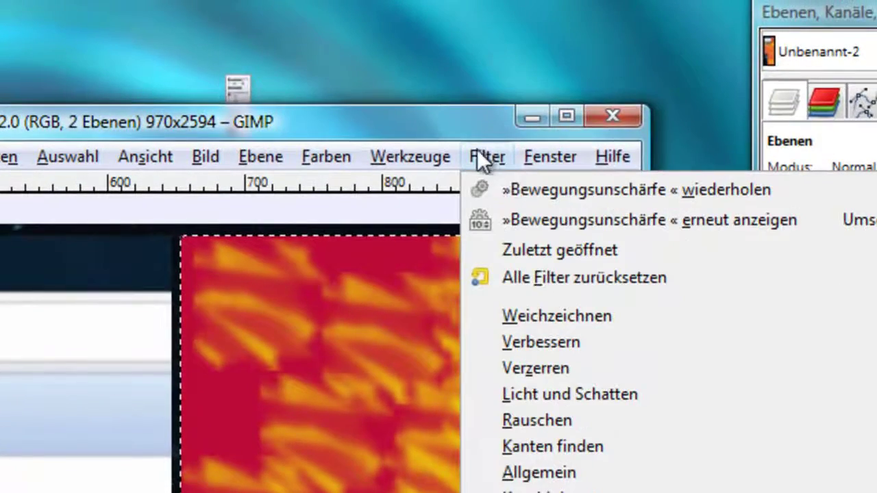
pyautogui.moveTo(551, 317)
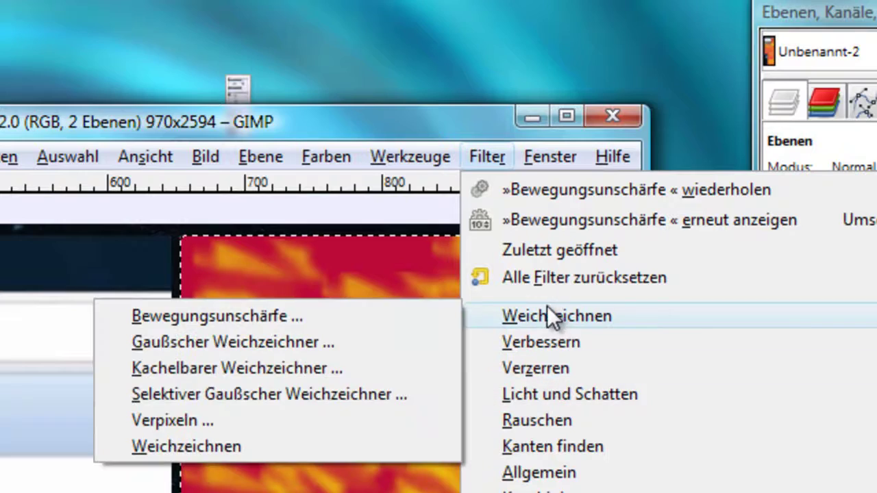
pyautogui.click(379, 315)
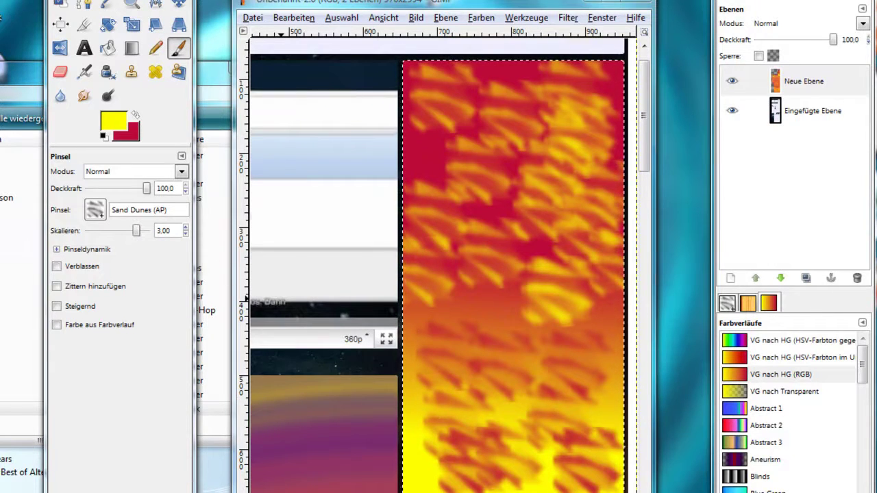
pyautogui.moveTo(315, 226); pyautogui.dragTo(281, 233)
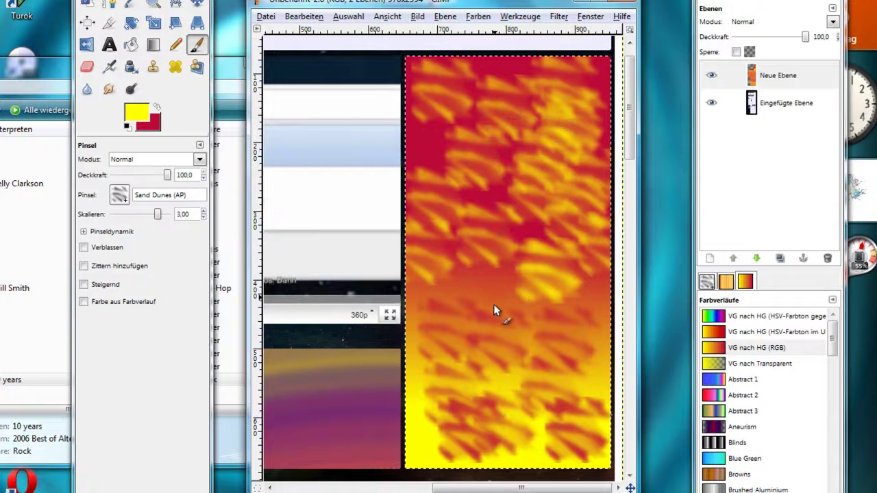
pyautogui.moveTo(634, 150); pyautogui.dragTo(626, 128)
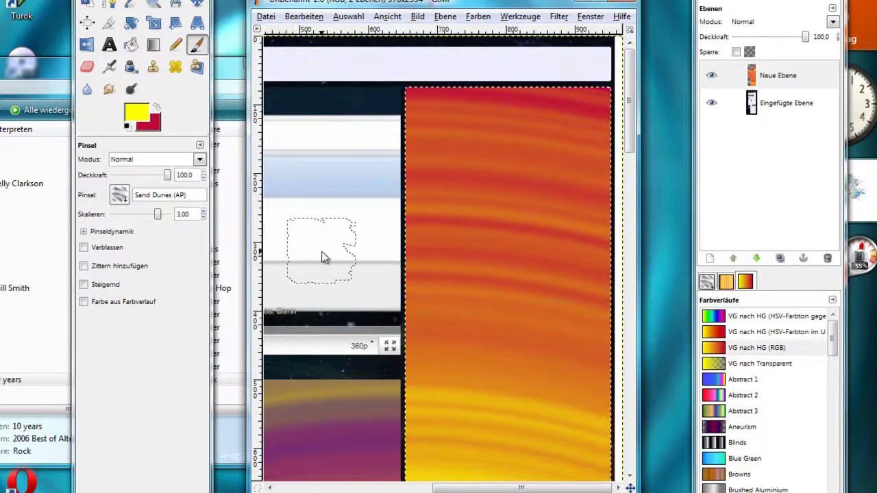
# Set the foreground colour to deep blue 0000ab and paint vertical columns of strokes down the blurred video list box.
pyautogui.click(137, 112)
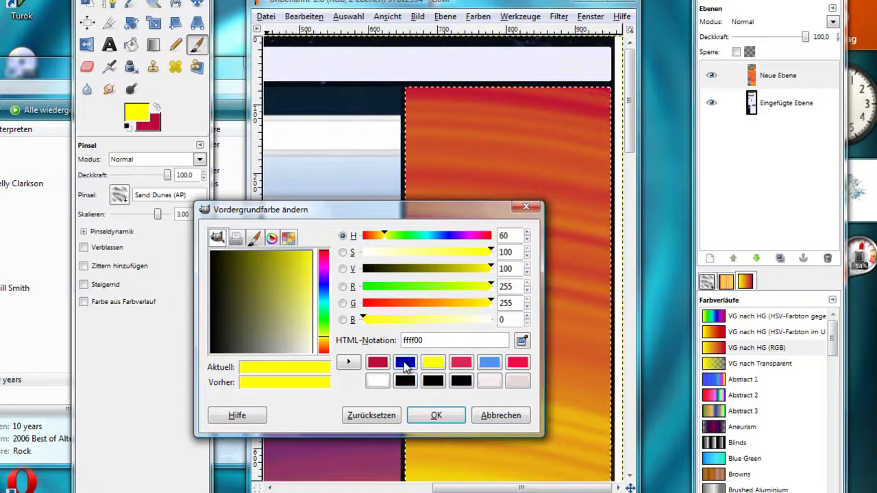
pyautogui.click(405, 363)
pyautogui.click(437, 415)
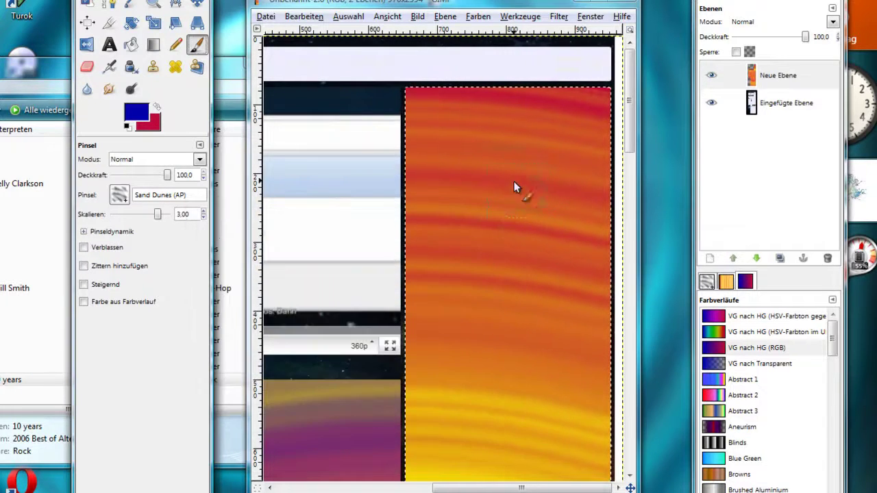
pyautogui.moveTo(508, 146)
pyautogui.mouseDown()
pyautogui.moveTo(517, 446)
pyautogui.moveTo(551, 96)
pyautogui.moveTo(582, 473)
pyautogui.moveTo(524, 166)
pyautogui.mouseUp()
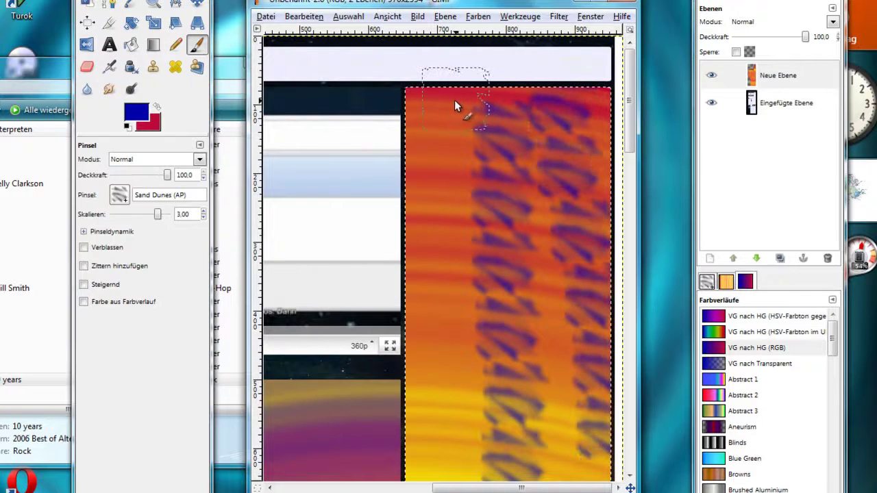
pyautogui.moveTo(454, 101); pyautogui.dragTo(462, 480)
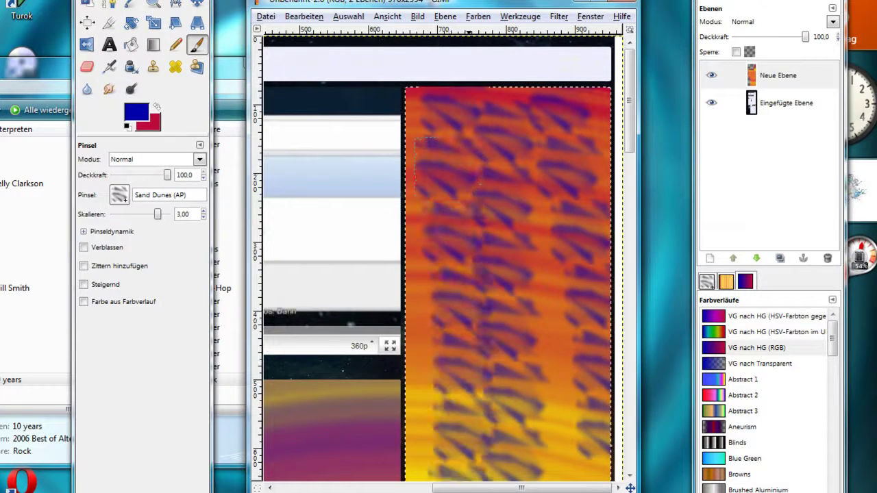
# Apply a Zoom motion blur of length 256, centred at 633, 1645 px and blurring outward, to the video list box.
pyautogui.click(556, 19)
pyautogui.moveTo(579, 96)
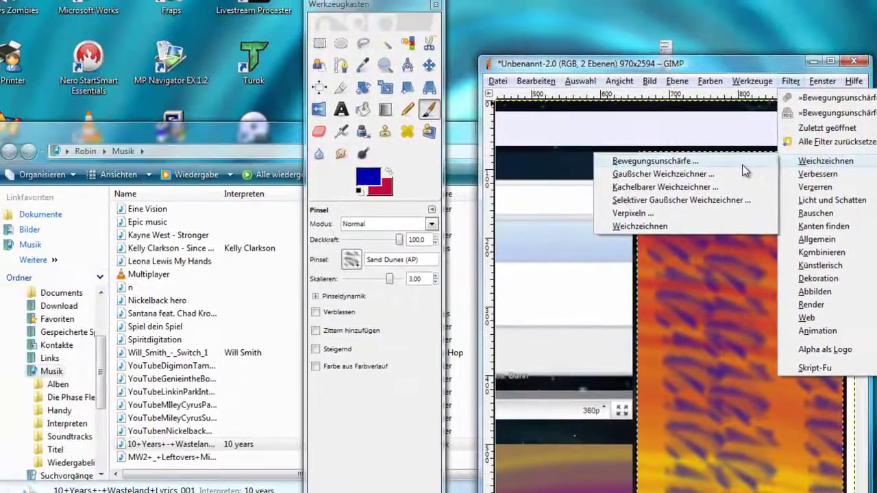
pyautogui.click(581, 139)
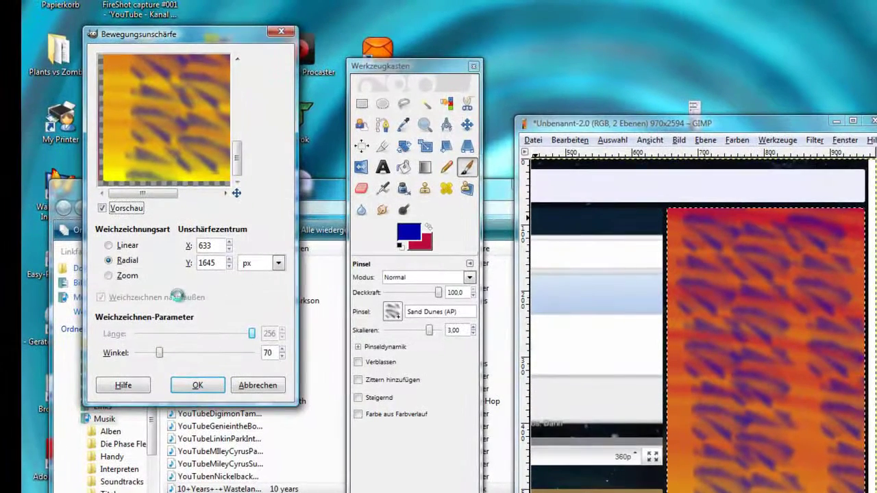
pyautogui.click(123, 278)
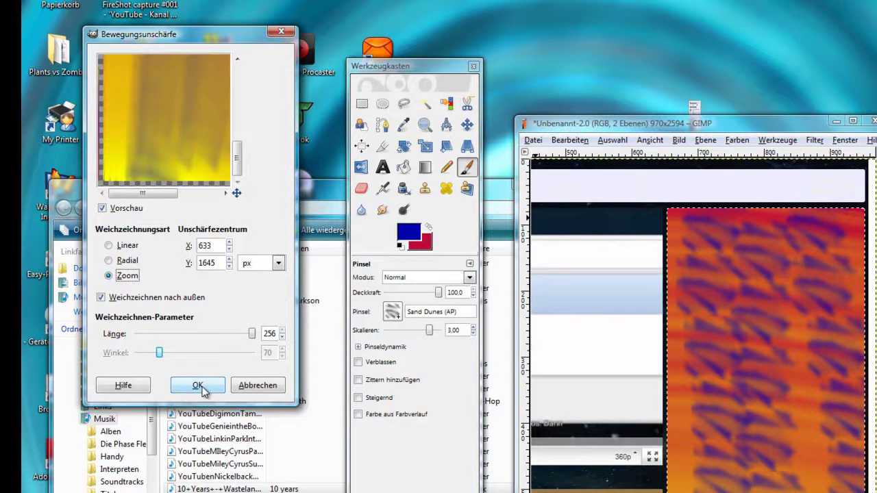
pyautogui.click(198, 386)
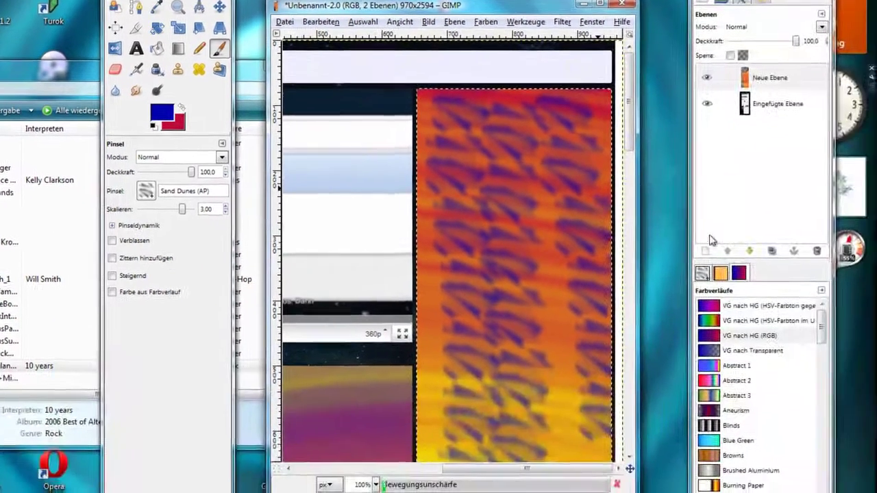
pyautogui.moveTo(569, 406)
pyautogui.mouseDown()
pyautogui.moveTo(546, 419)
pyautogui.moveTo(566, 428)
pyautogui.moveTo(546, 420)
pyautogui.mouseUp()
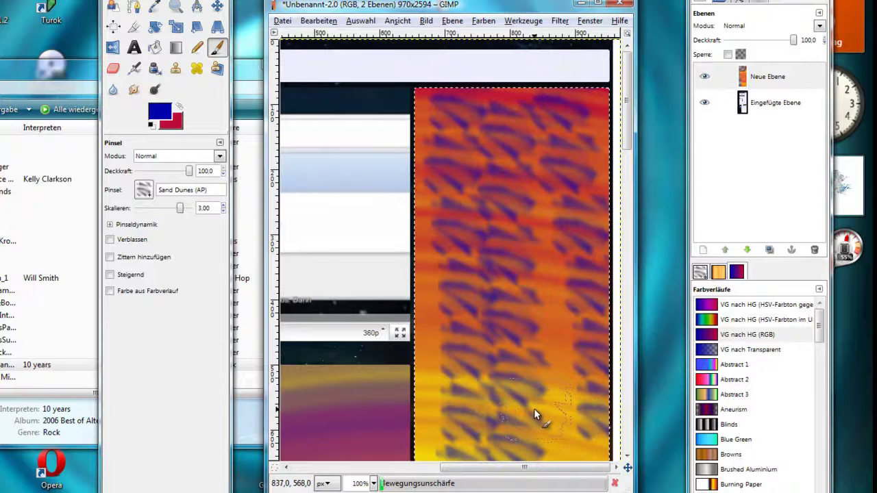
pyautogui.press('Escape')
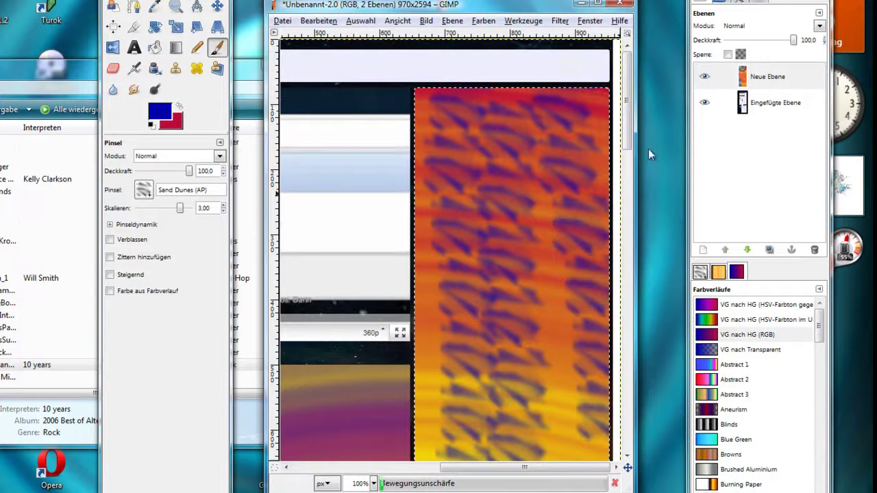
pyautogui.moveTo(626, 131); pyautogui.dragTo(656, 131)
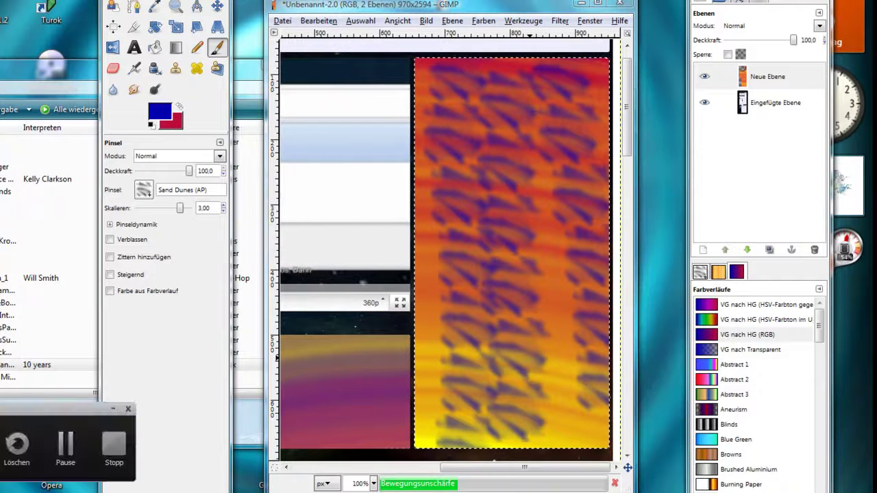
pyautogui.click(65, 447)
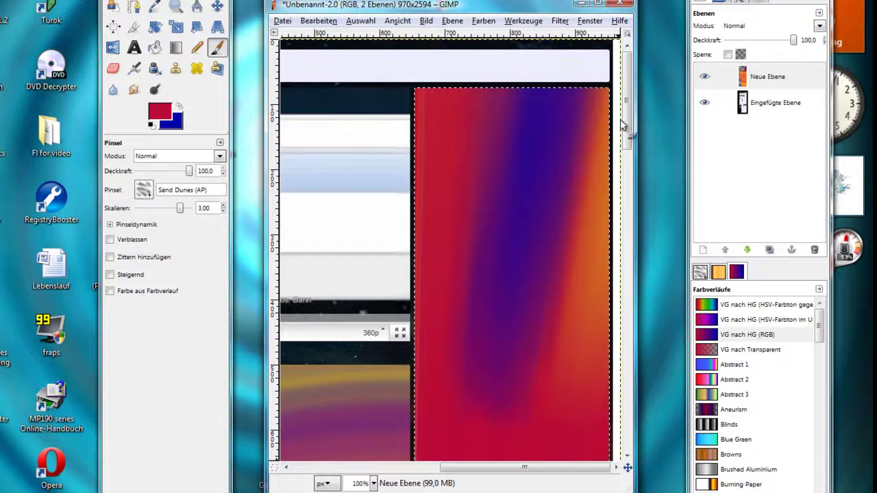
# Set the background colour to yellow ffff00.
pyautogui.scroll(-5, 626, 120)
pyautogui.scroll(5, 641, 149)
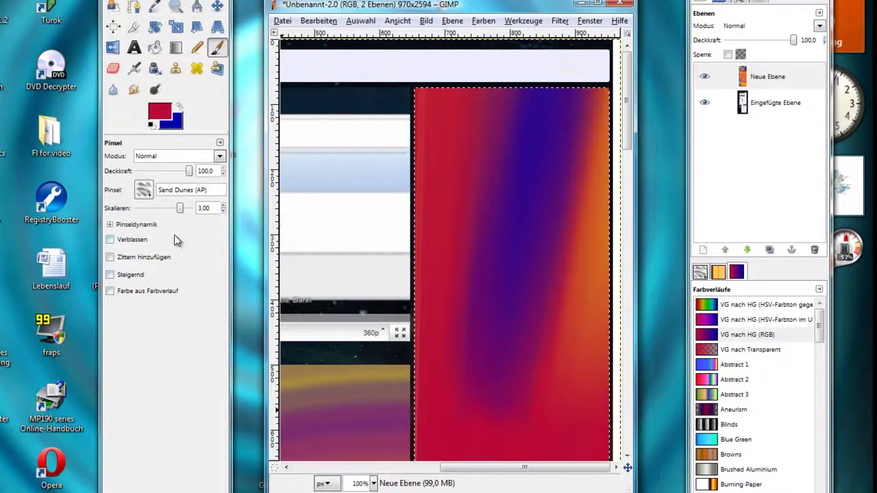
pyautogui.click(171, 122)
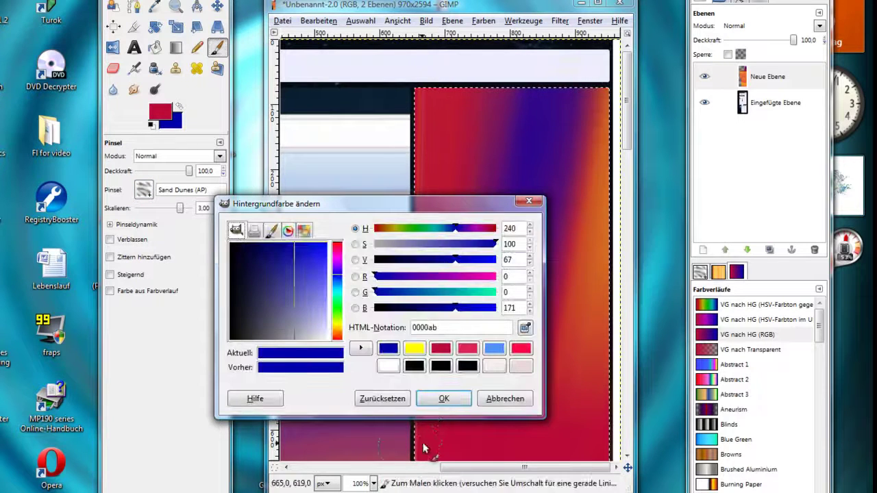
pyautogui.click(423, 352)
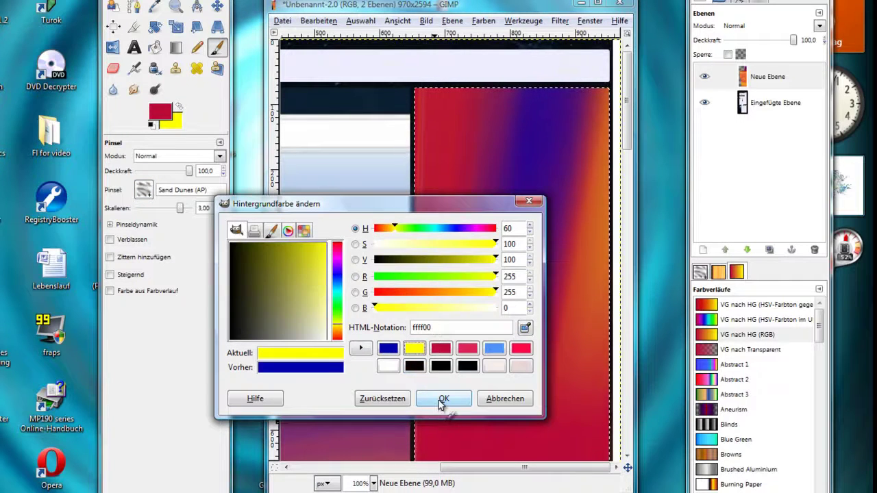
pyautogui.click(439, 399)
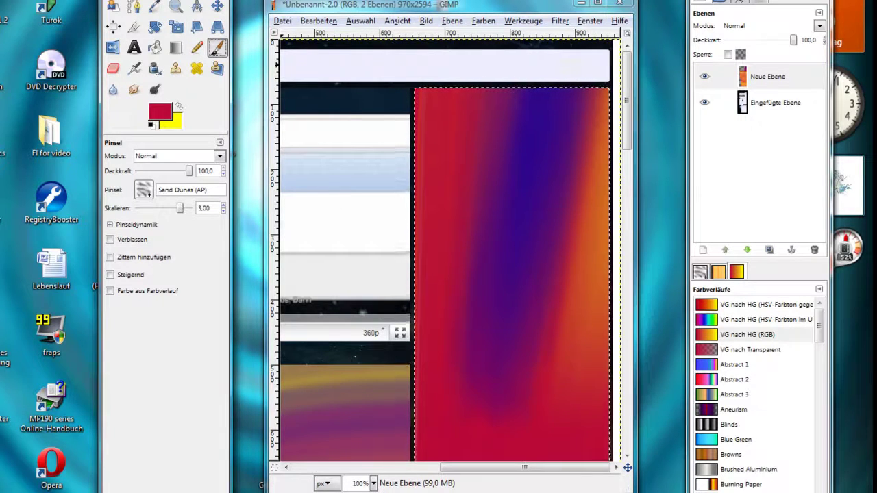
# Select the channel's header bar with a rounded rectangular selection of 946 × 50 px positioned at 7, 16 px.
pyautogui.press('r')
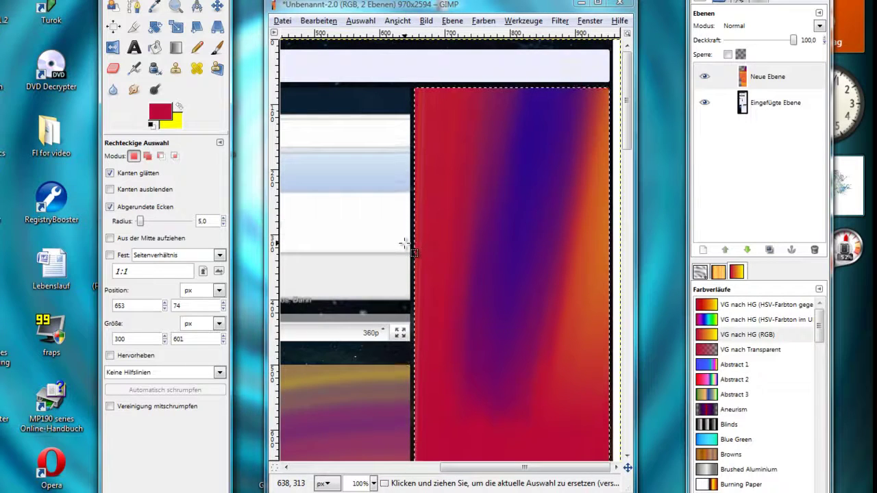
pyautogui.press('3')
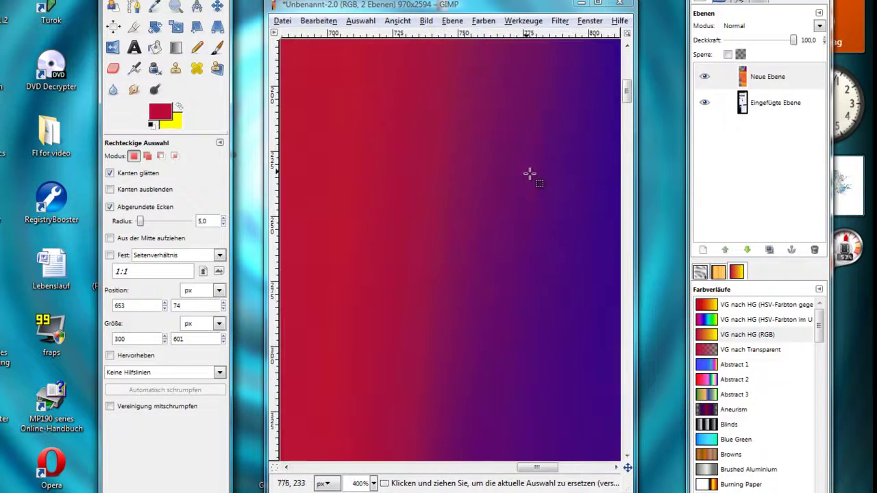
pyautogui.moveTo(628, 96); pyautogui.dragTo(634, 67)
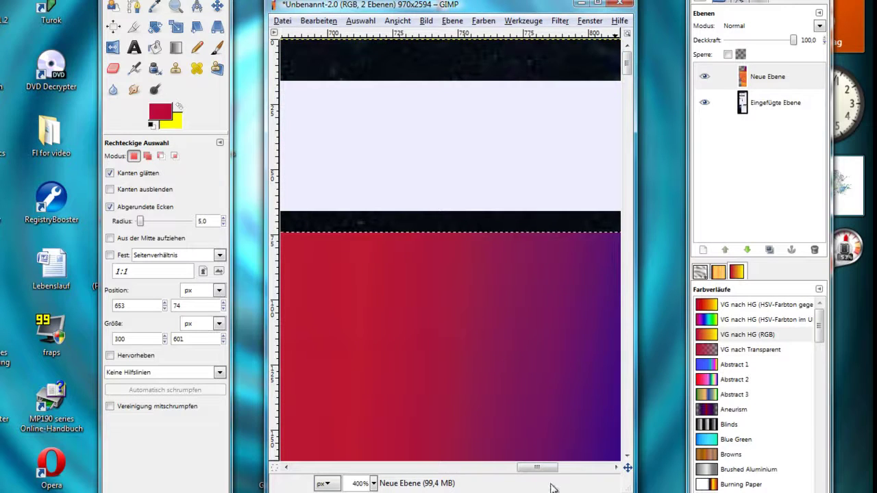
pyautogui.moveTo(549, 472); pyautogui.dragTo(599, 470)
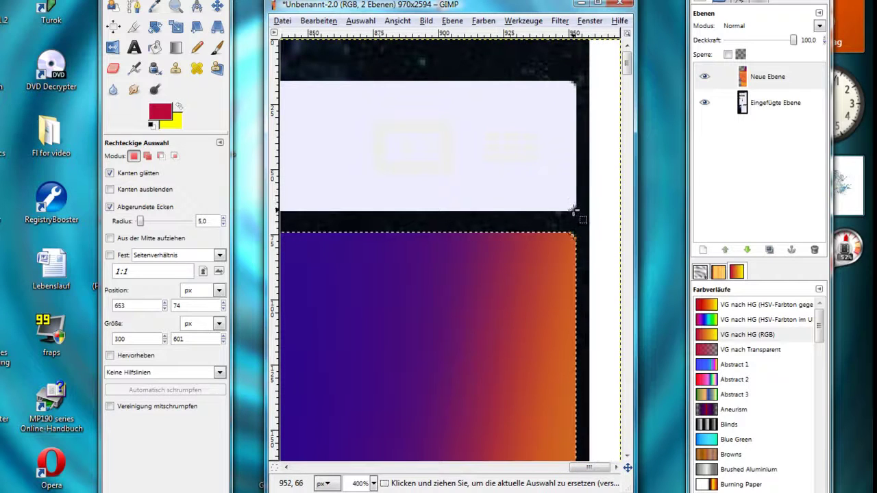
pyautogui.moveTo(573, 212); pyautogui.dragTo(538, 81)
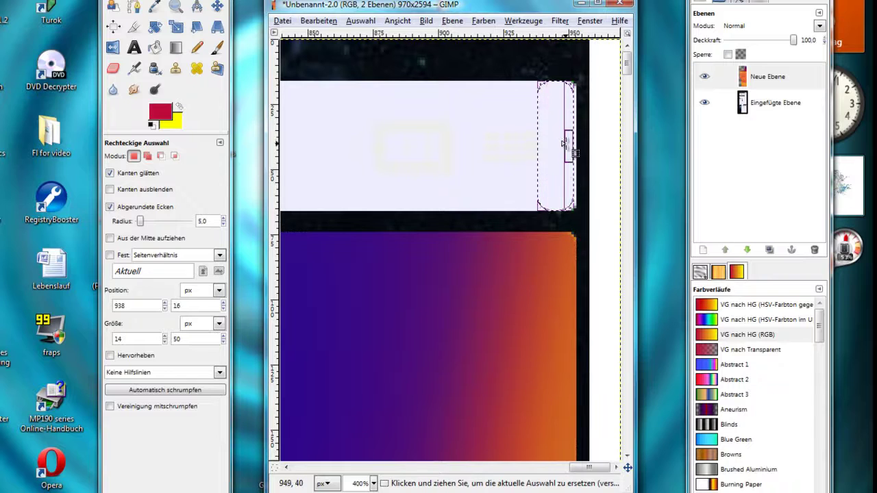
pyautogui.moveTo(566, 143); pyautogui.dragTo(135, 172)
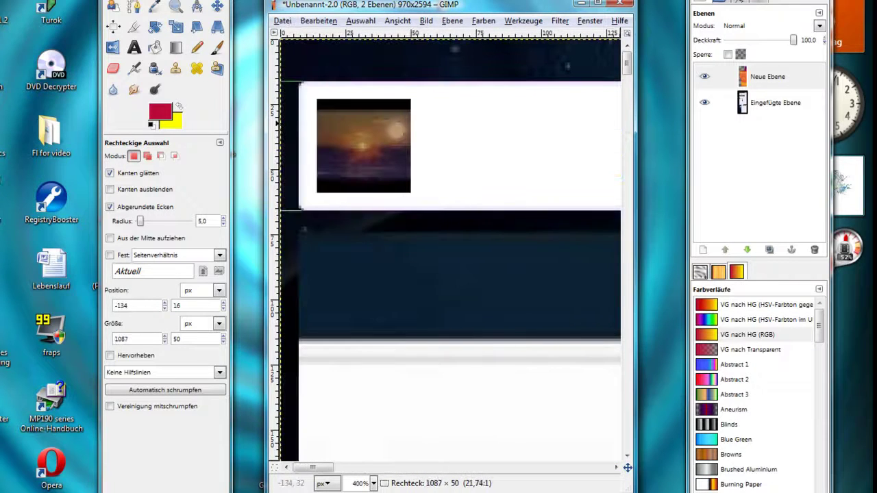
pyautogui.moveTo(0, 136); pyautogui.dragTo(27, 139)
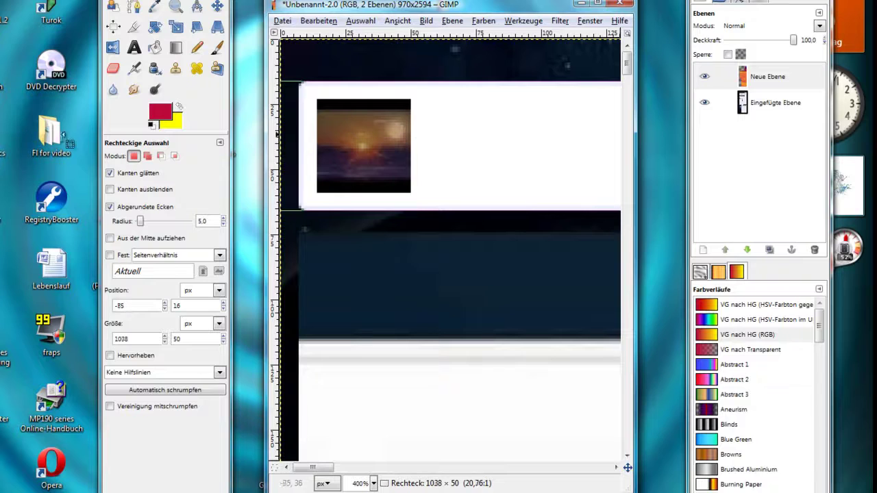
pyautogui.moveTo(97, 134); pyautogui.dragTo(301, 156)
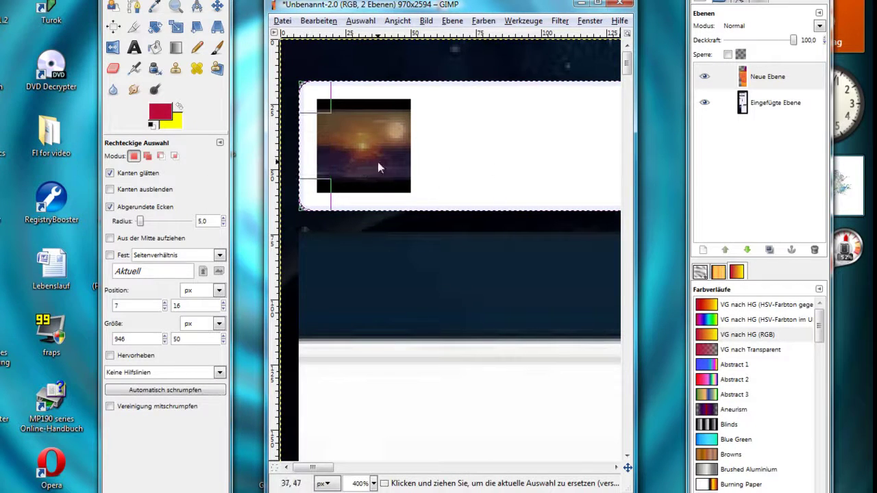
# Fill the selected header bar with a horizontal linear gradient from crimson to yellow and repeat the last motion blur on it.
pyautogui.click(175, 47)
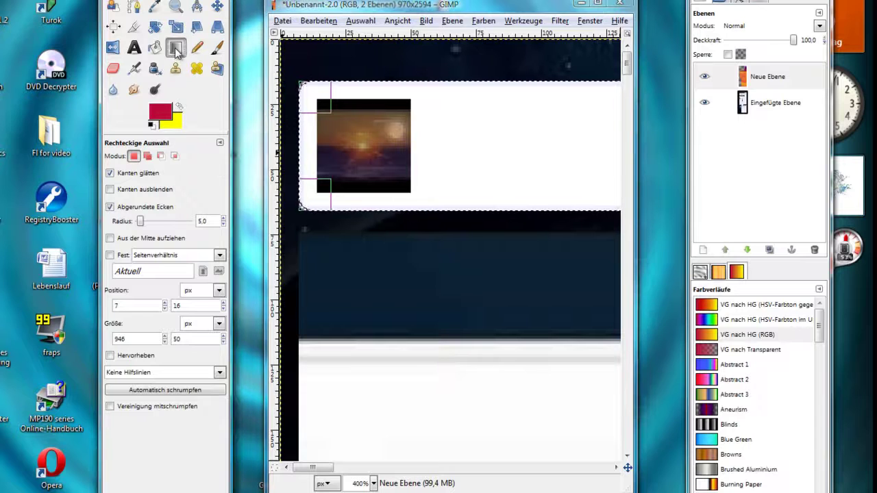
pyautogui.moveTo(422, 137); pyautogui.dragTo(649, 169)
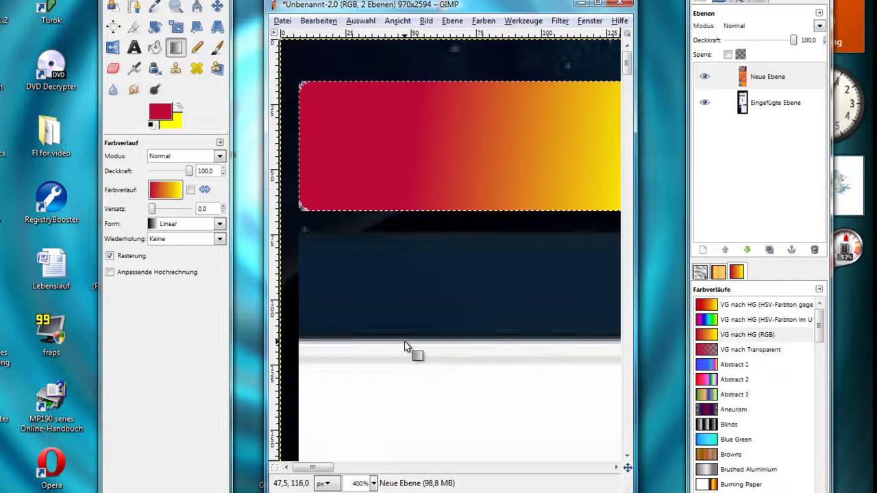
pyautogui.scroll(-4, 404, 340)
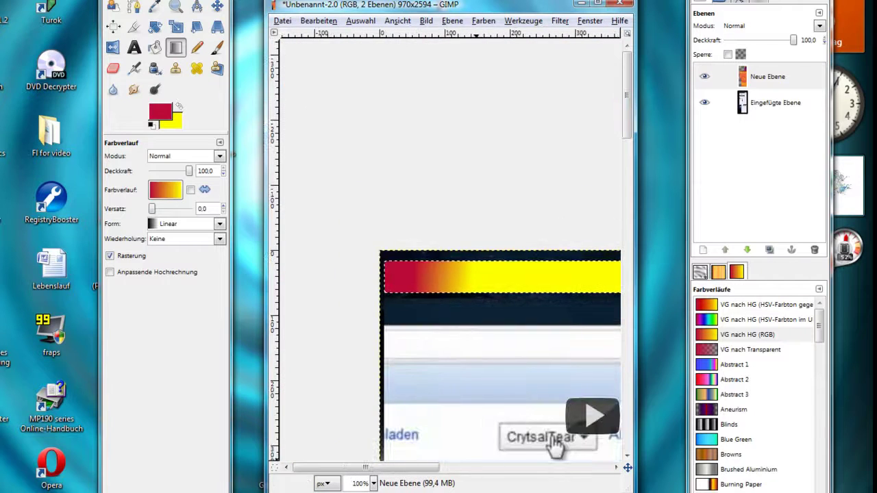
pyautogui.moveTo(364, 469); pyautogui.dragTo(393, 467)
pyautogui.moveTo(303, 287); pyautogui.dragTo(639, 275)
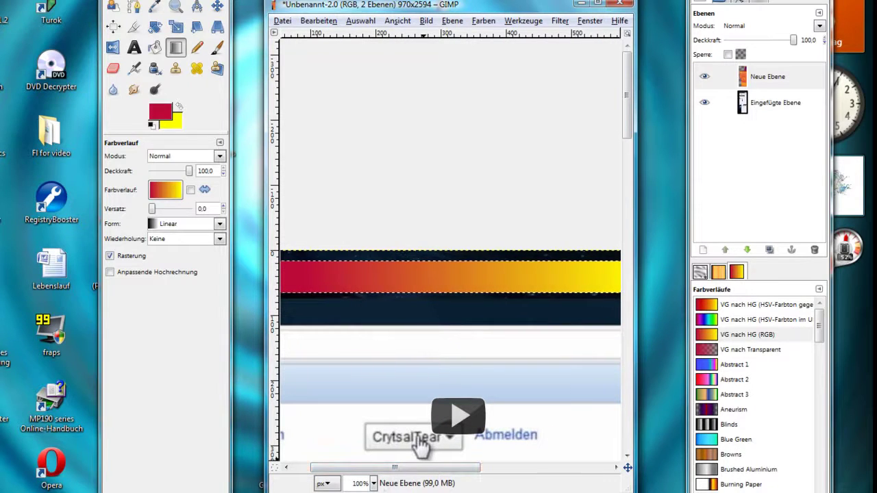
pyautogui.moveTo(374, 470); pyautogui.dragTo(407, 470)
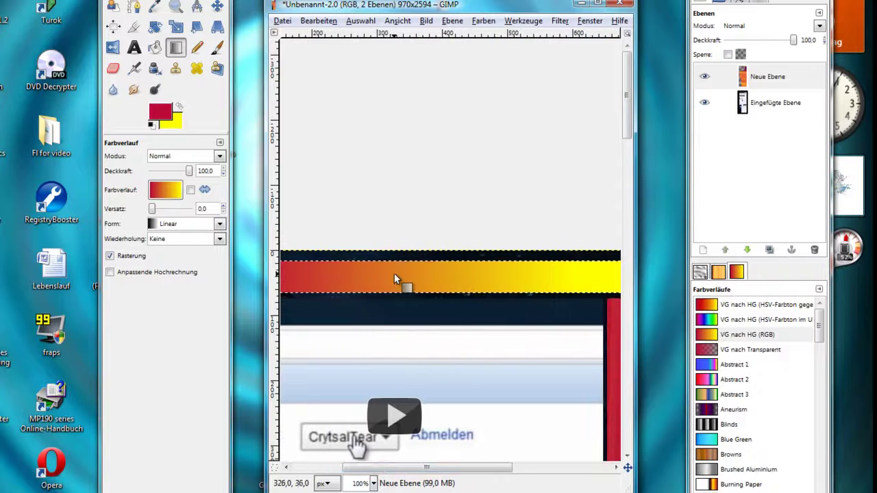
pyautogui.moveTo(394, 274); pyautogui.dragTo(586, 284)
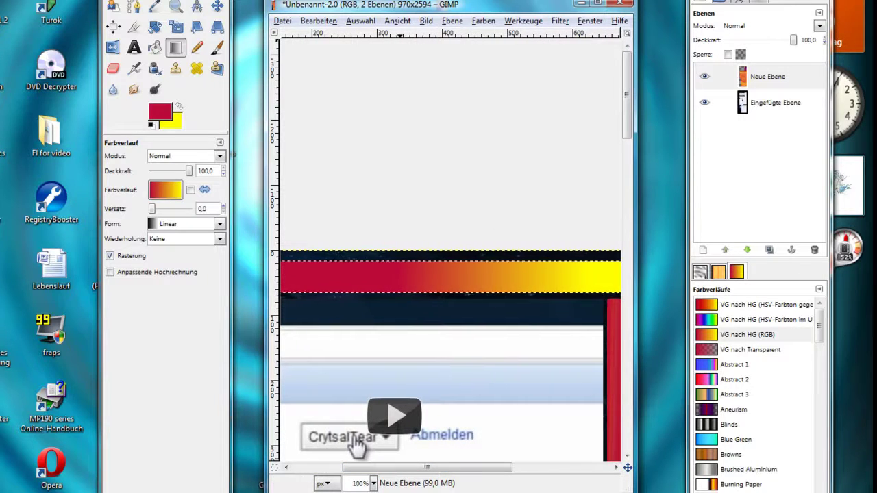
pyautogui.click(561, 21)
pyautogui.click(571, 36)
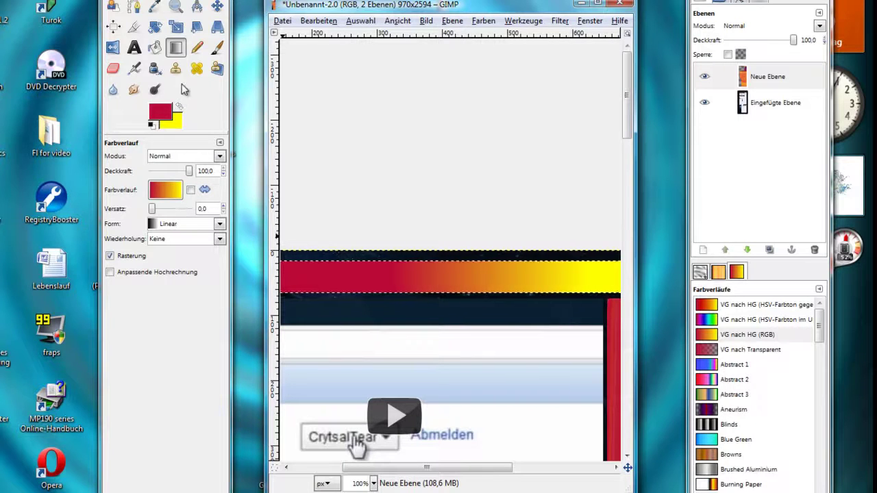
# Paint yellow Sand Dunes brush strokes at scale 1.09 along the crimson part of the header bar.
pyautogui.click(216, 47)
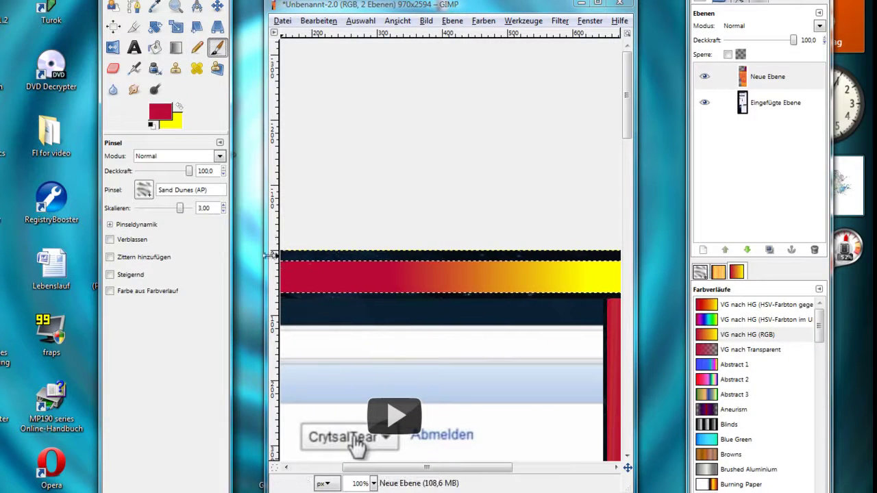
pyautogui.moveTo(180, 208); pyautogui.dragTo(166, 207)
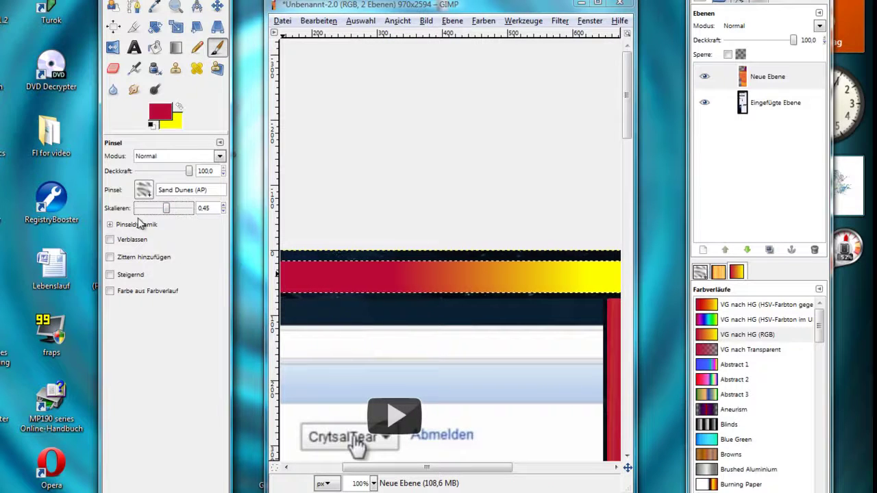
pyautogui.moveTo(171, 216); pyautogui.dragTo(174, 215)
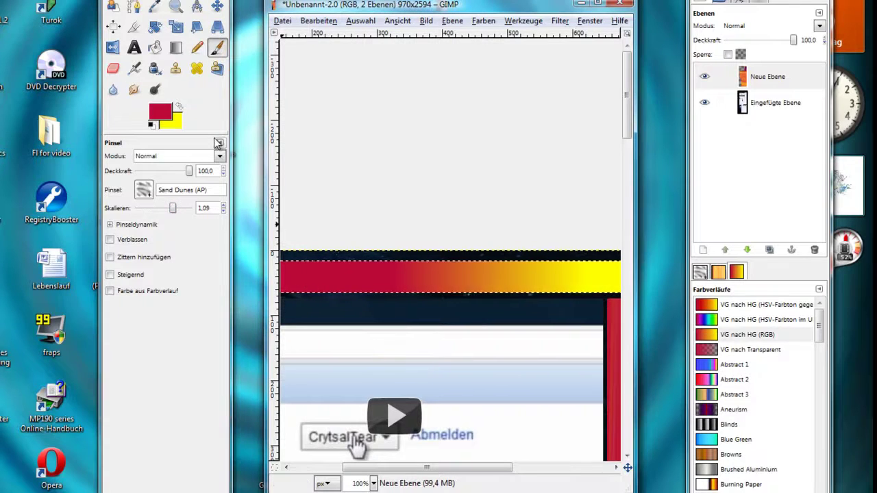
pyautogui.click(179, 108)
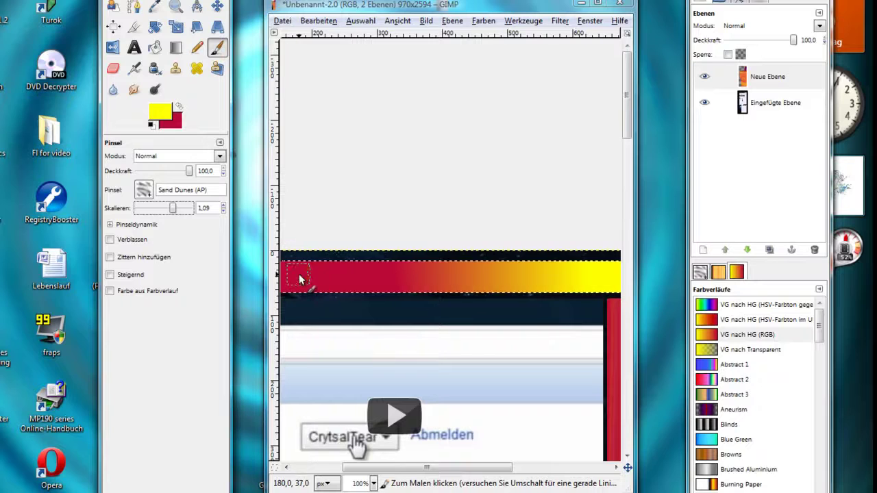
pyautogui.moveTo(299, 274); pyautogui.dragTo(400, 285)
pyautogui.moveTo(477, 277); pyautogui.dragTo(491, 284)
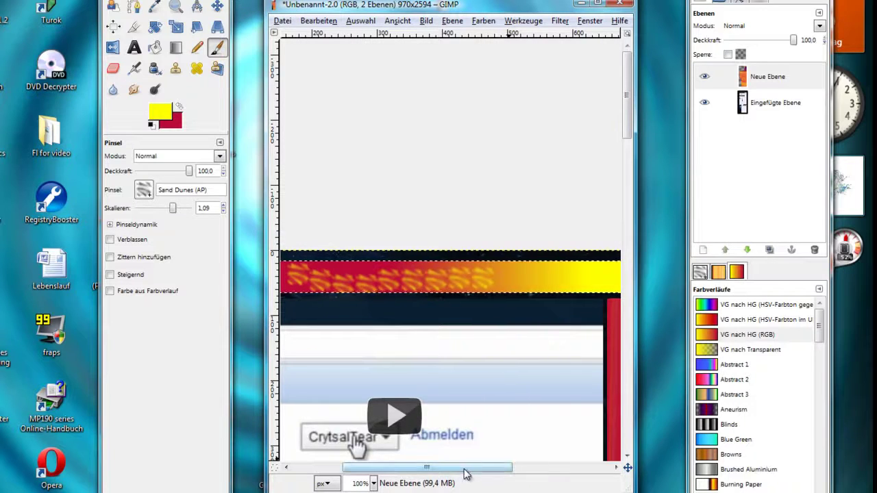
pyautogui.moveTo(427, 467); pyautogui.dragTo(377, 468)
pyautogui.moveTo(406, 291); pyautogui.dragTo(290, 274)
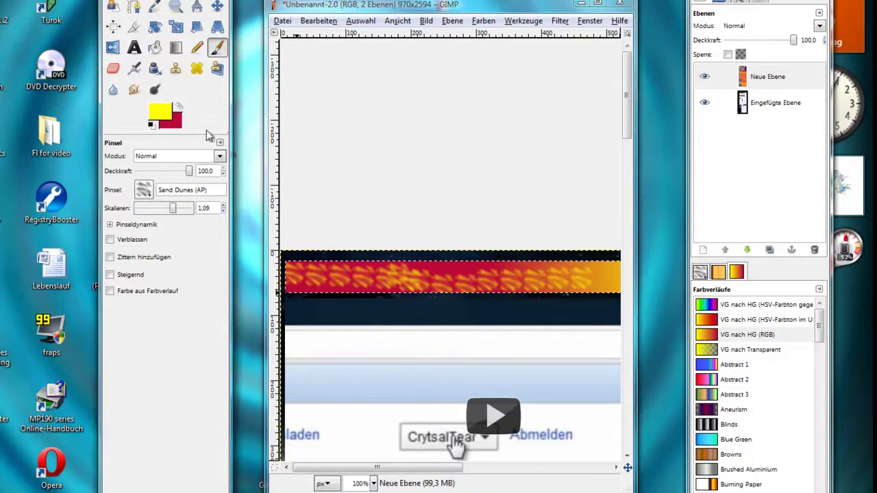
# Swap the colours back and paint crimson Sand Dunes strokes along the yellow part of the header bar.
pyautogui.click(178, 107)
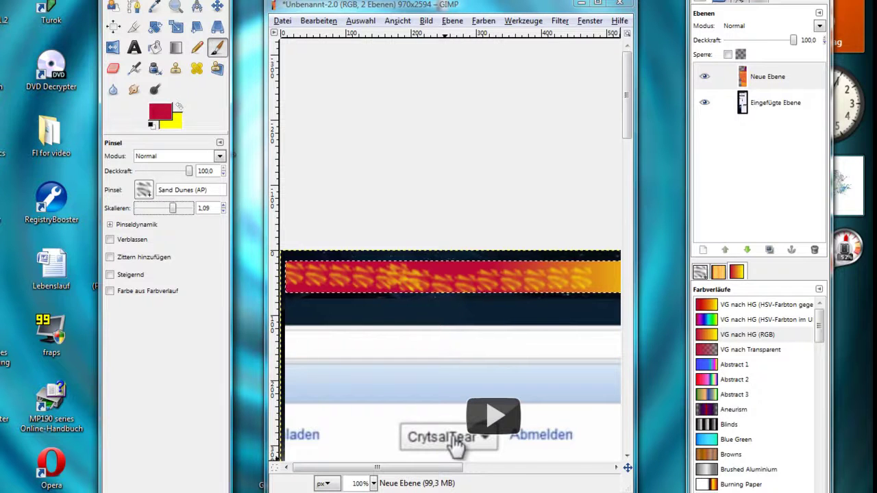
pyautogui.moveTo(479, 470); pyautogui.dragTo(548, 488)
pyautogui.hscroll(2, 446, 377)
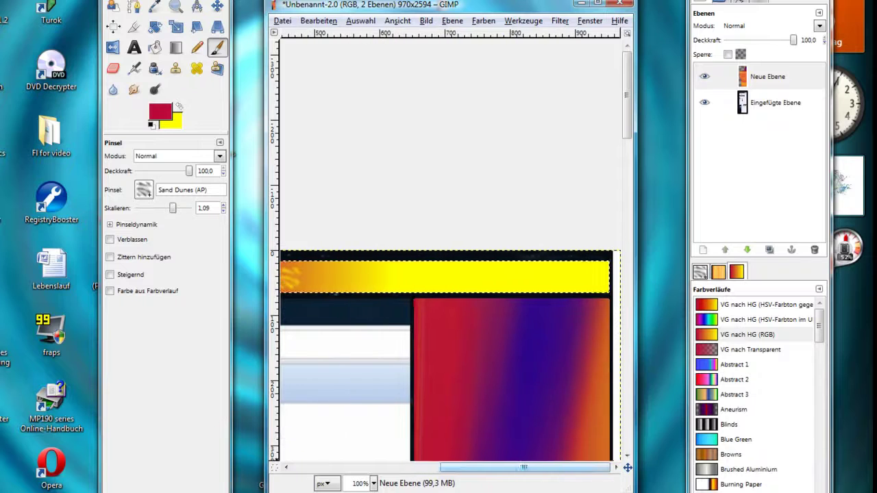
pyautogui.moveTo(312, 278)
pyautogui.mouseDown()
pyautogui.moveTo(493, 301)
pyautogui.moveTo(573, 284)
pyautogui.moveTo(450, 275)
pyautogui.moveTo(607, 276)
pyautogui.mouseUp()
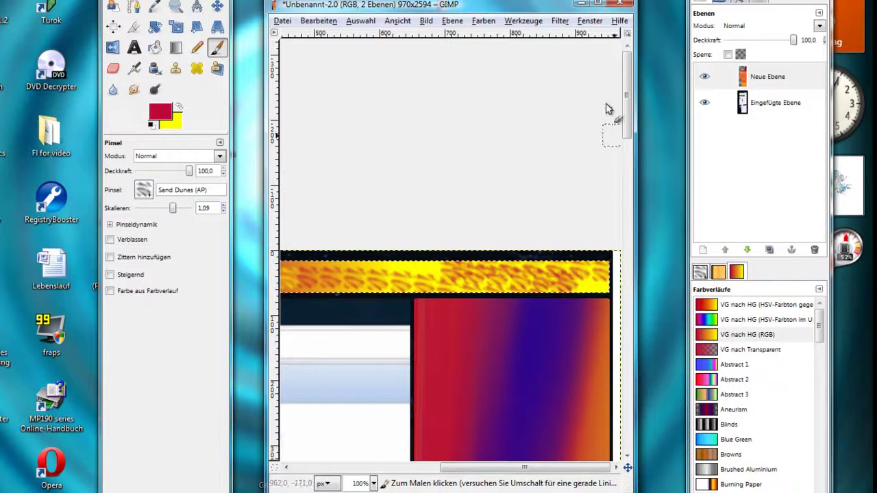
# Apply a Zoom motion blur of length 256, centred at 633, 1645 px and blurring outward, to the header bar.
pyautogui.click(560, 22)
pyautogui.moveTo(584, 97)
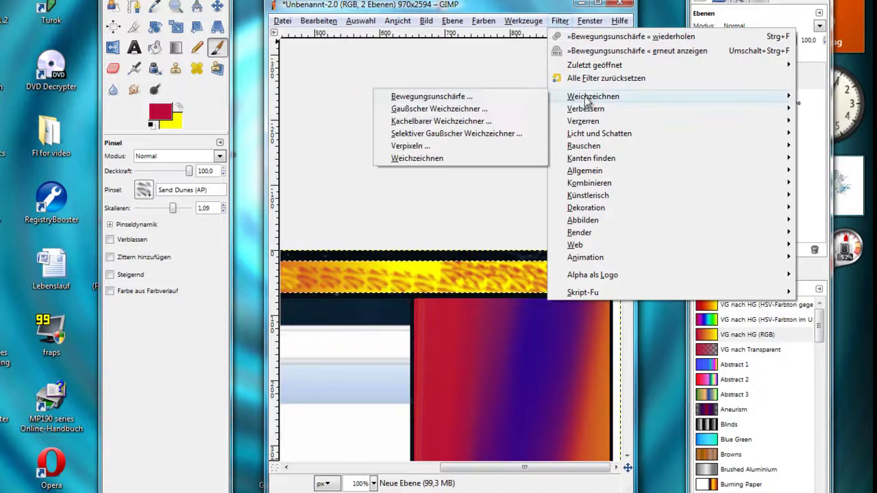
pyautogui.click(505, 100)
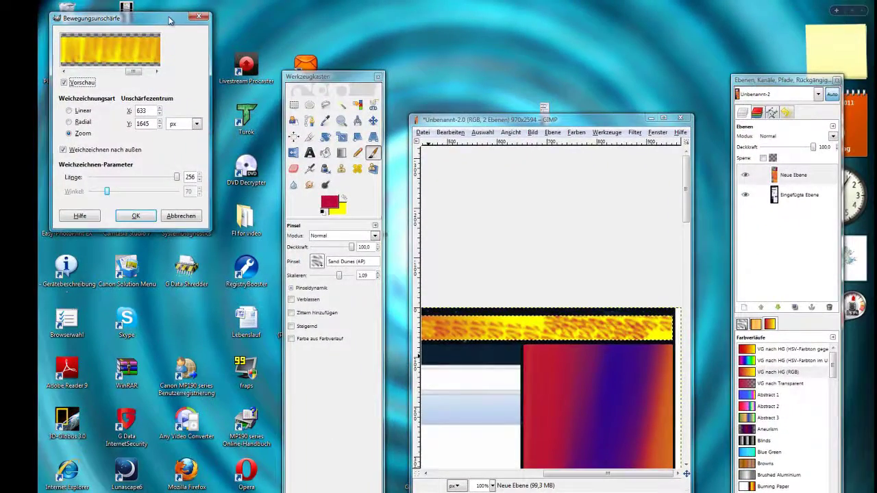
pyautogui.moveTo(170, 20); pyautogui.dragTo(512, 226)
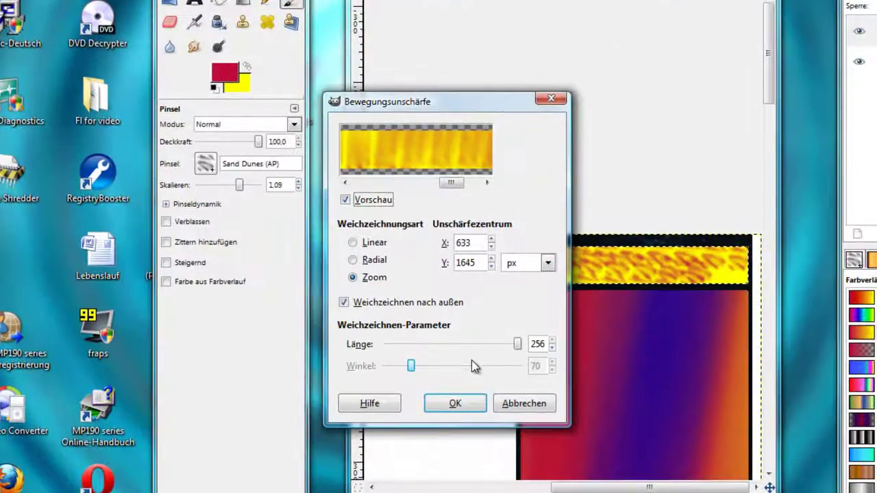
pyautogui.click(468, 406)
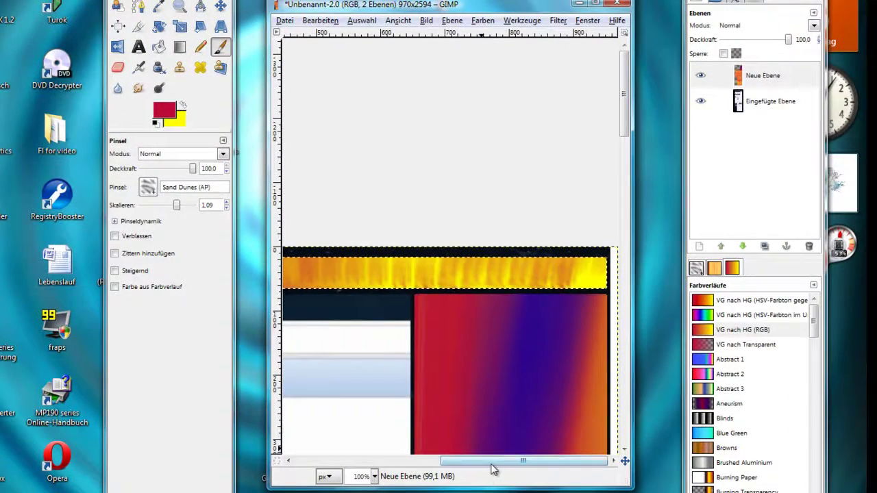
# Repeat the same motion blur on the header bar and check its crimson end.
pyautogui.moveTo(492, 462)
pyautogui.mouseDown()
pyautogui.moveTo(337, 462)
pyautogui.moveTo(490, 463)
pyautogui.mouseUp()
pyautogui.click(557, 20)
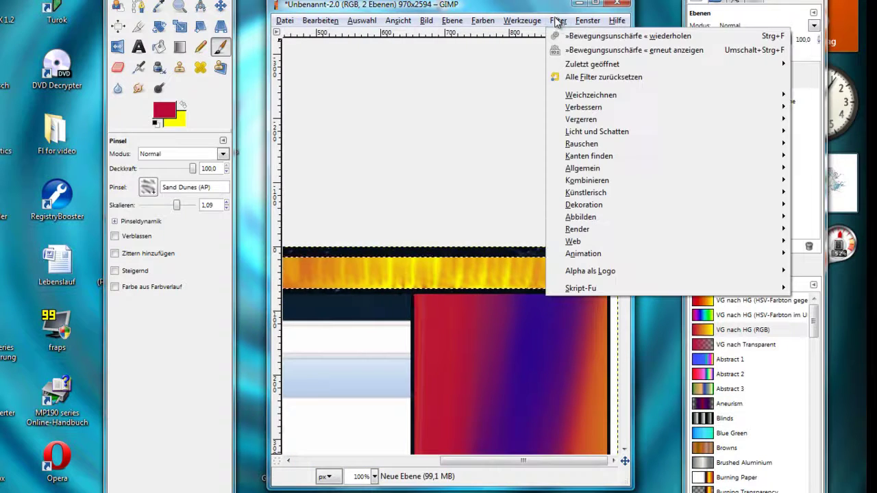
pyautogui.click(572, 36)
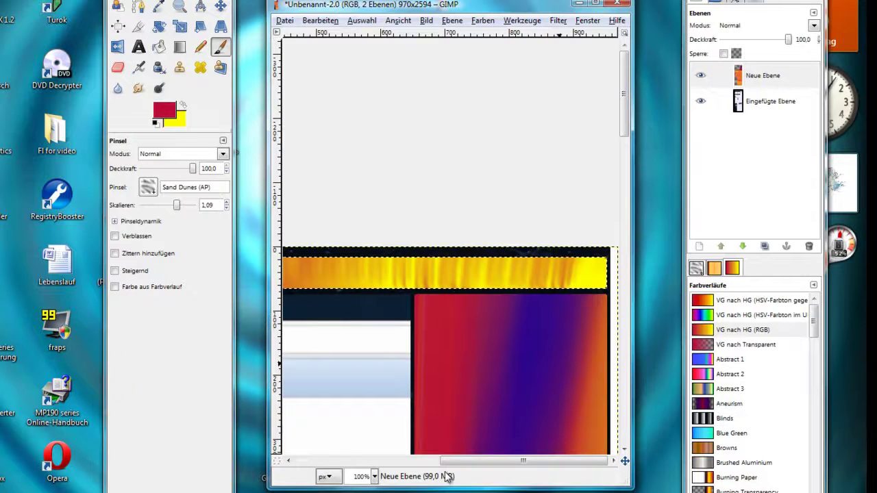
pyautogui.moveTo(454, 461); pyautogui.dragTo(306, 473)
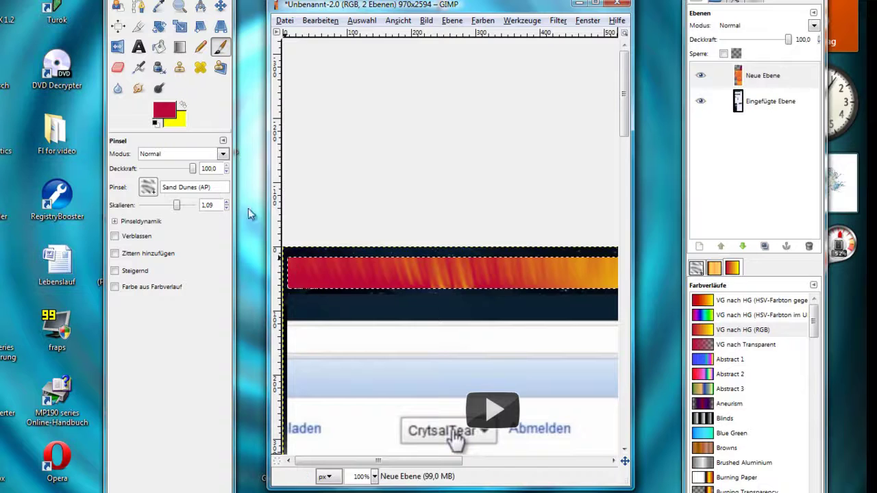
# Swap the colours, paint yellow Sand Dunes strokes over the crimson end of the header bar, and repeat the motion blur.
pyautogui.click(184, 106)
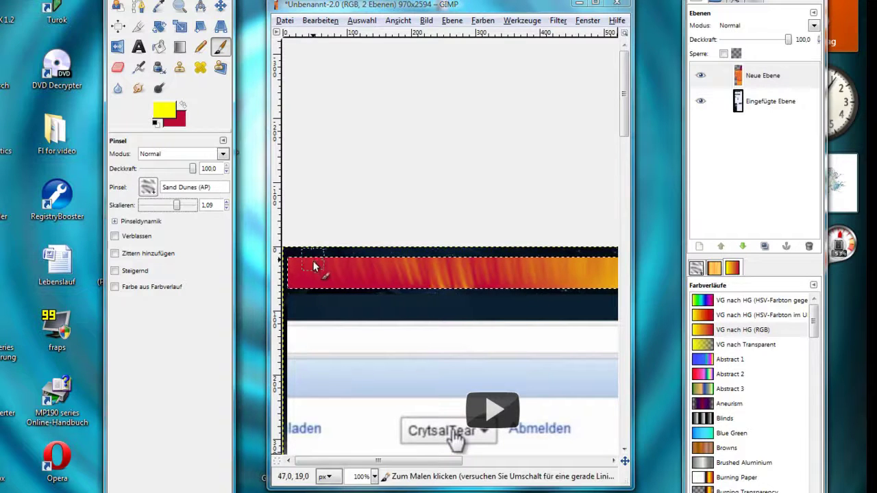
pyautogui.moveTo(304, 284); pyautogui.dragTo(370, 285)
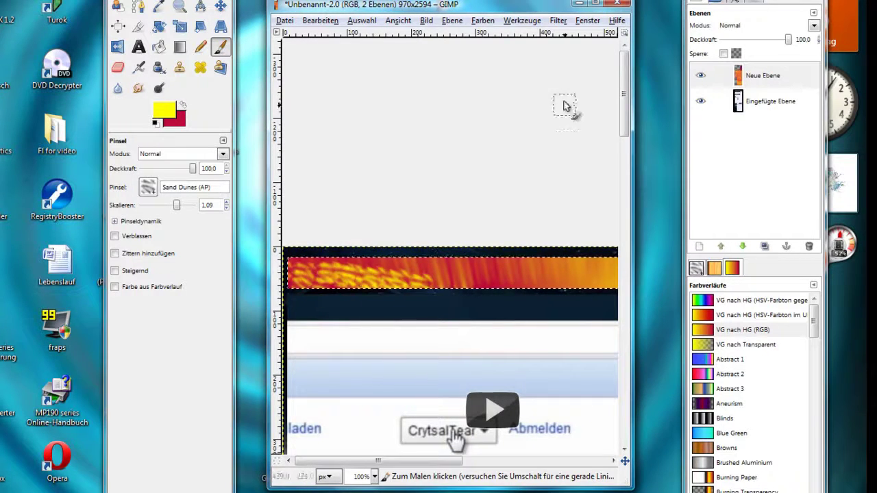
pyautogui.click(560, 21)
pyautogui.click(574, 37)
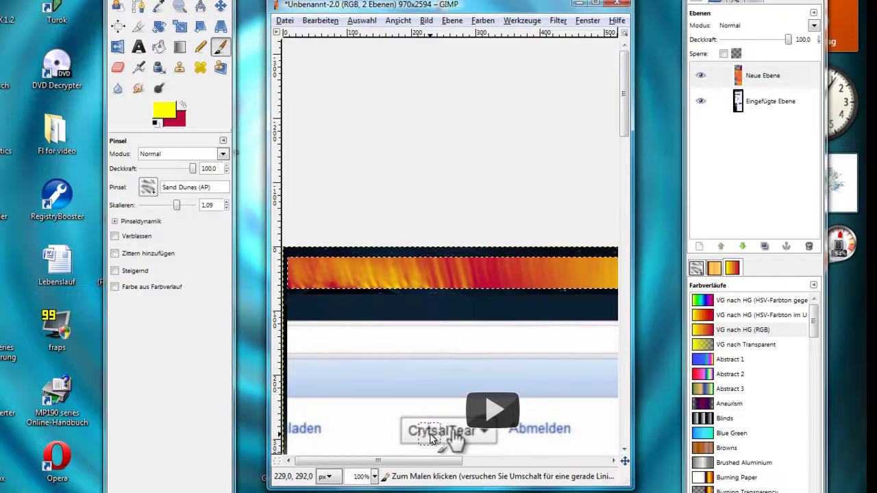
# Add a new layer of 970 x 2594 px with transparent fill to the image.
pyautogui.moveTo(403, 461)
pyautogui.mouseDown()
pyautogui.moveTo(555, 474)
pyautogui.moveTo(411, 473)
pyautogui.mouseUp()
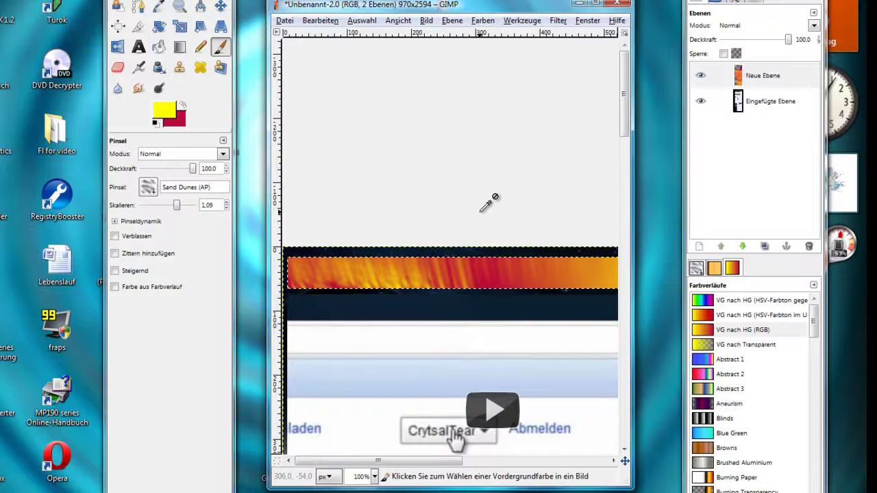
pyautogui.scroll(-4, 489, 202)
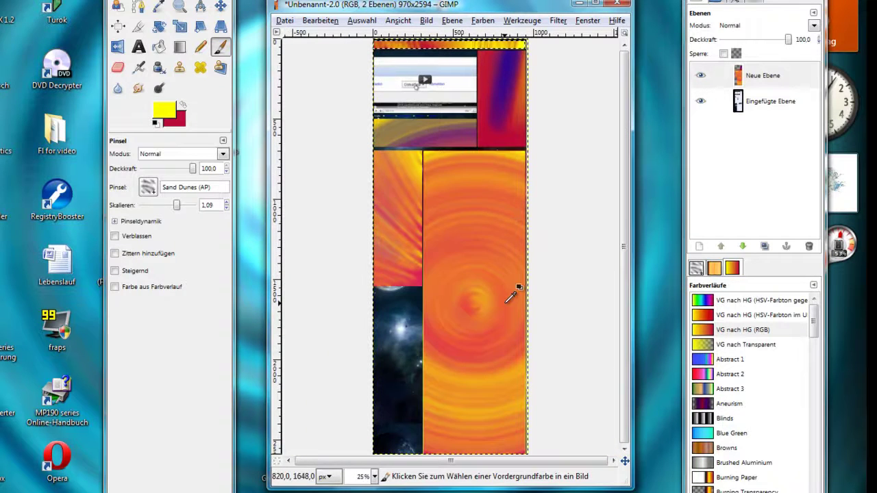
pyautogui.scroll(-1, 513, 295)
pyautogui.scroll(1, 513, 295)
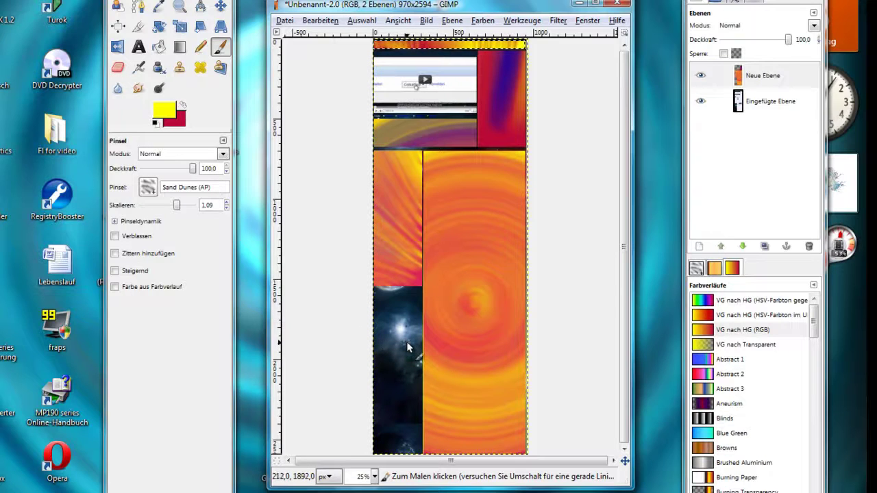
pyautogui.scroll(4, 420, 320)
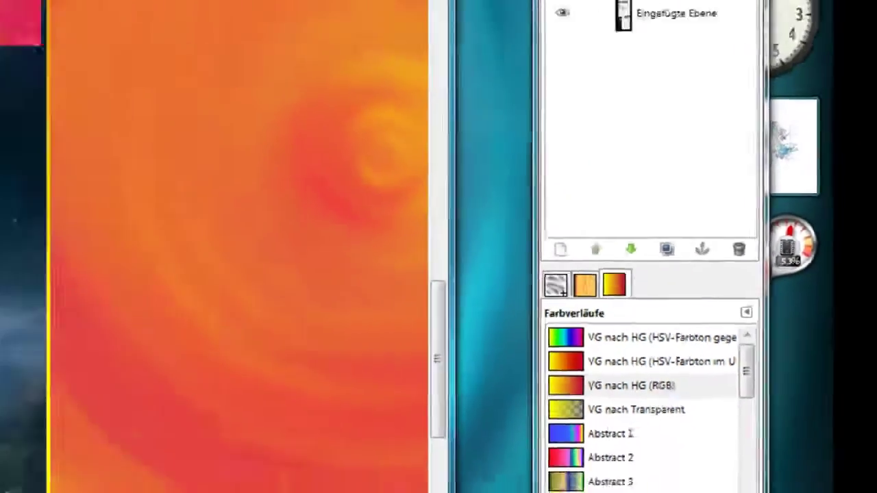
pyautogui.click(560, 249)
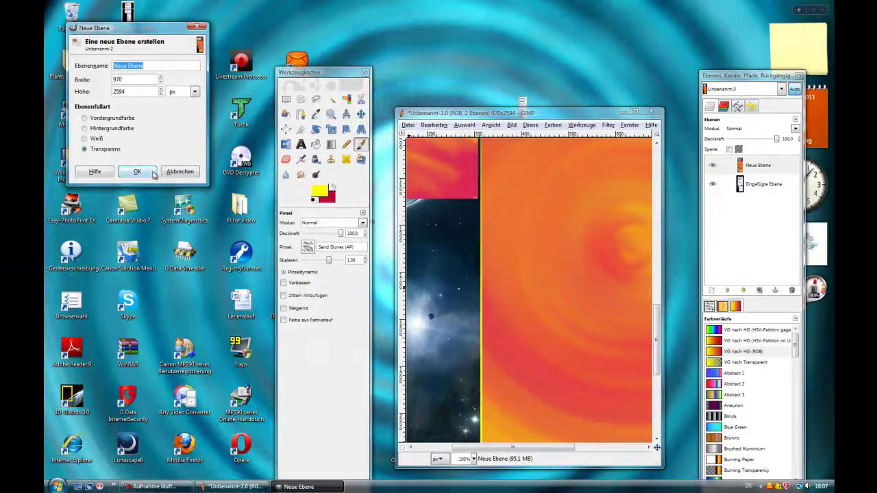
pyautogui.click(153, 174)
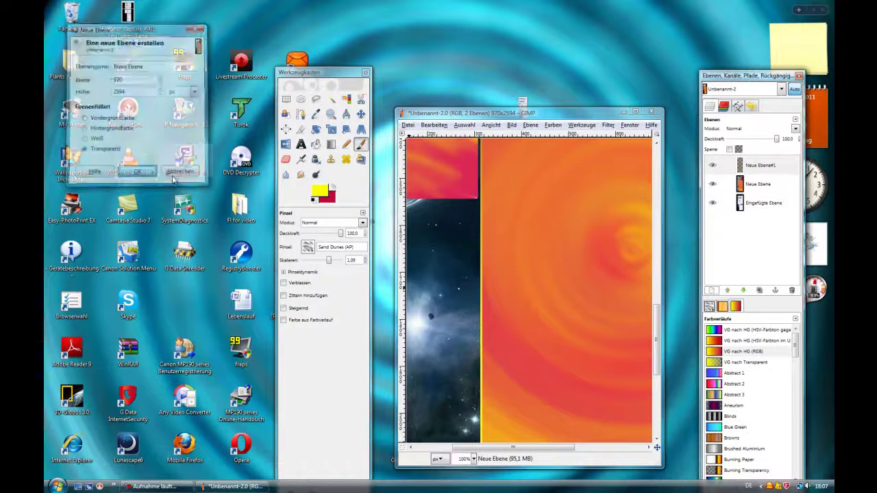
# Hide the Eingefügte Ebene and Neue Ebene layers so that only the new transparent layer is shown.
pyautogui.click(712, 204)
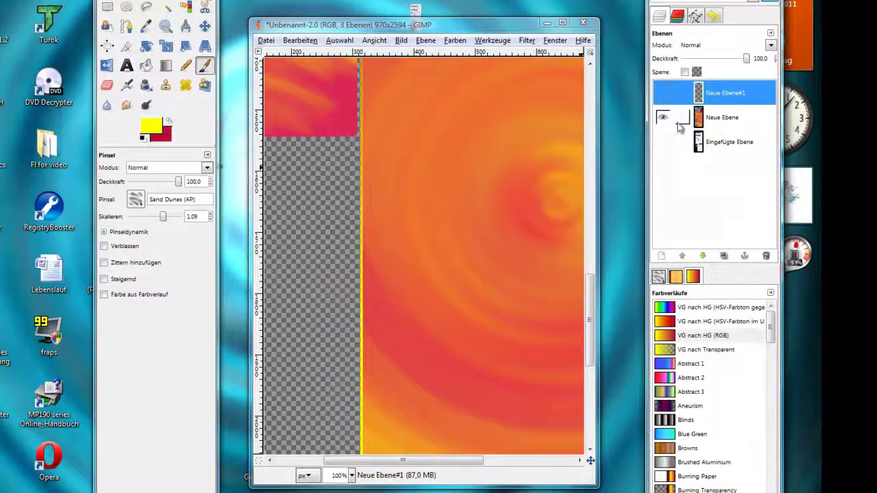
pyautogui.click(665, 118)
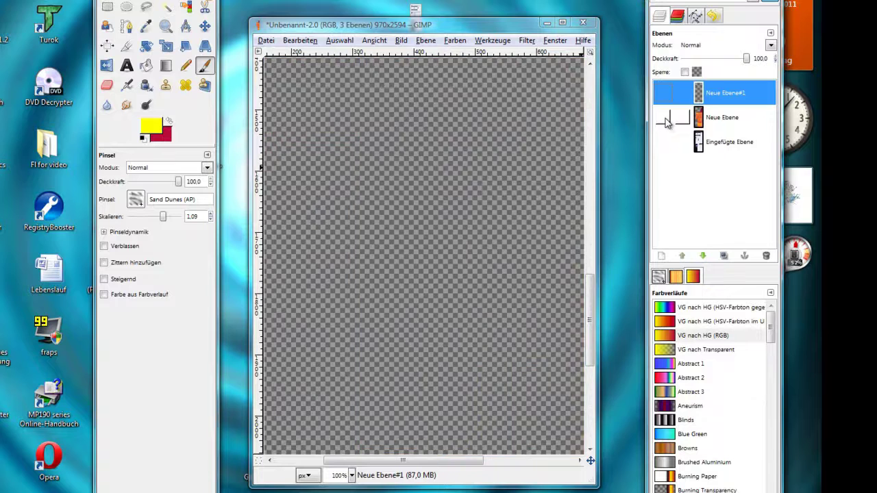
pyautogui.click(664, 118)
pyautogui.click(665, 117)
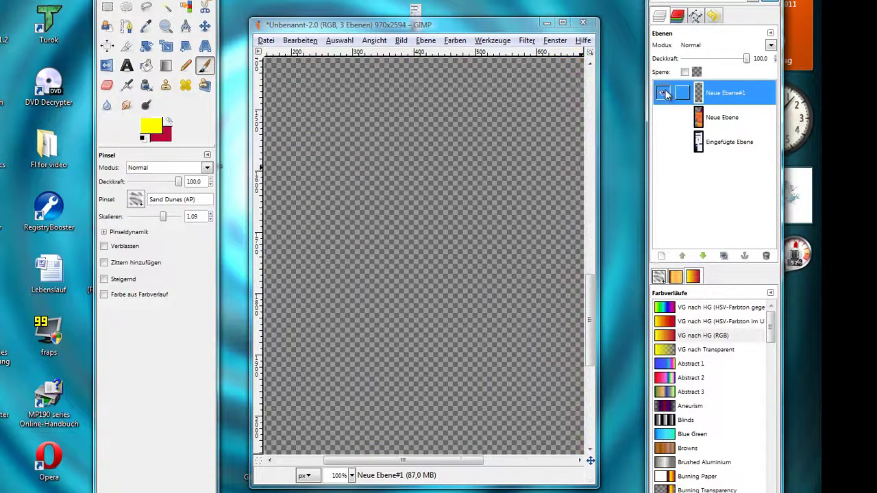